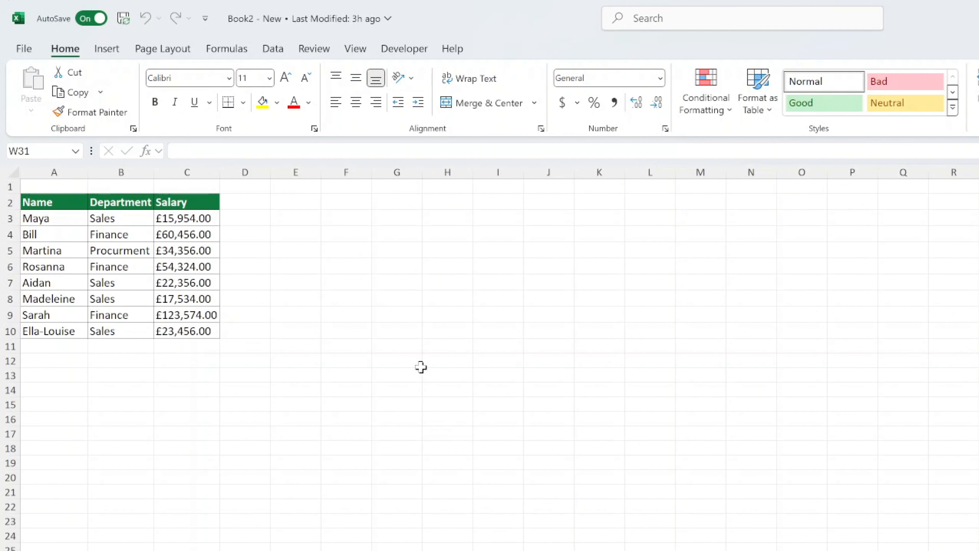
- Try adding two salaries in cell E5 with the formula =C3+C7, and clear the cell again
left_click(289, 250)
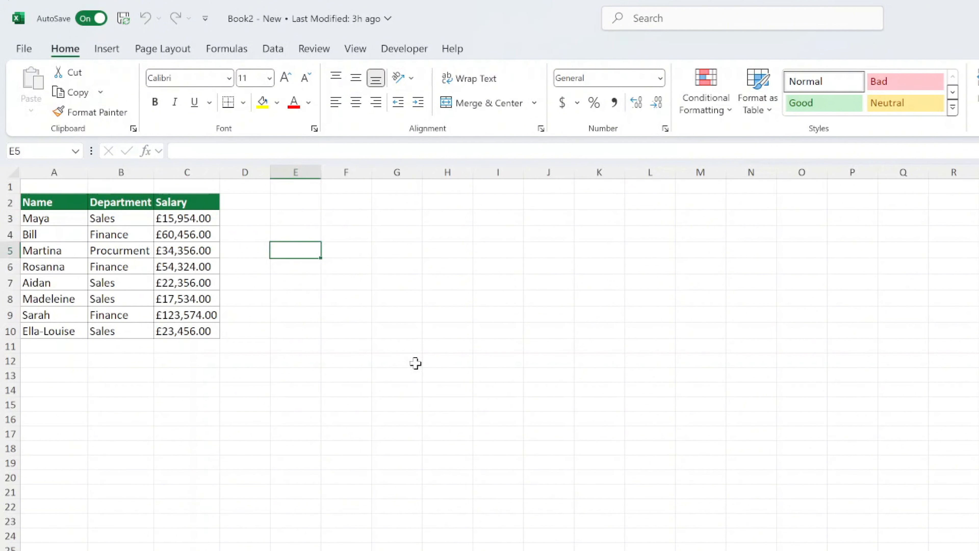
type("=")
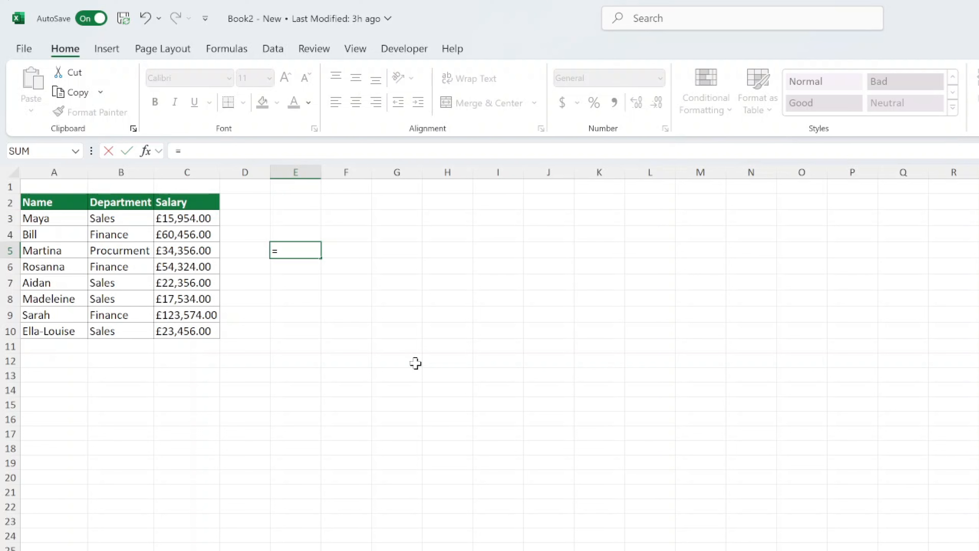
left_click(201, 219)
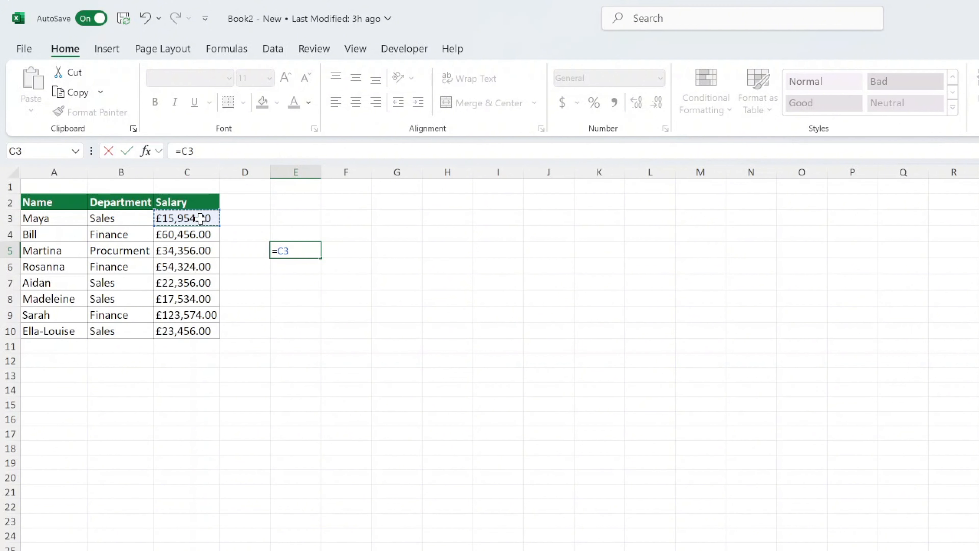
type("+")
key("BackSpace")
type("-")
type("/")
key("BackSpace")
type("*+")
left_click(188, 286)
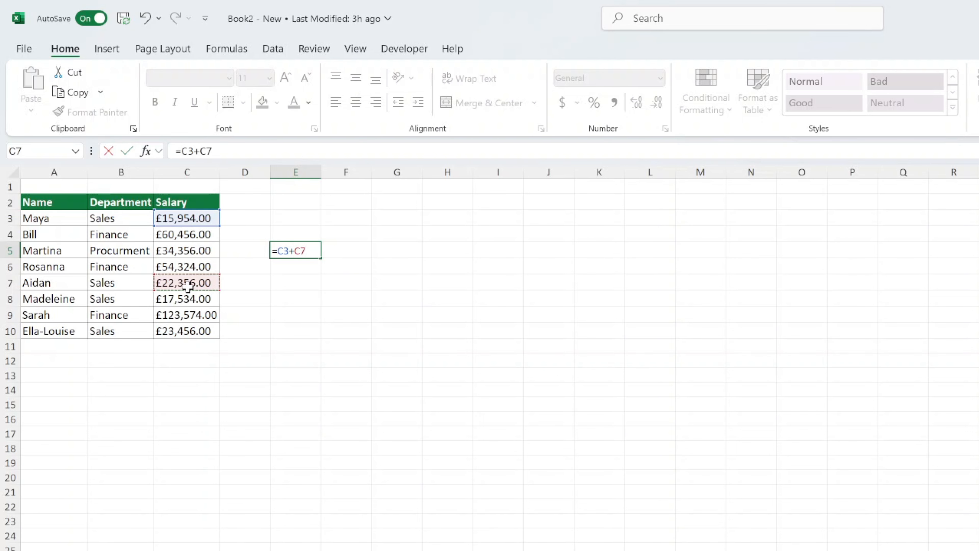
key("Return")
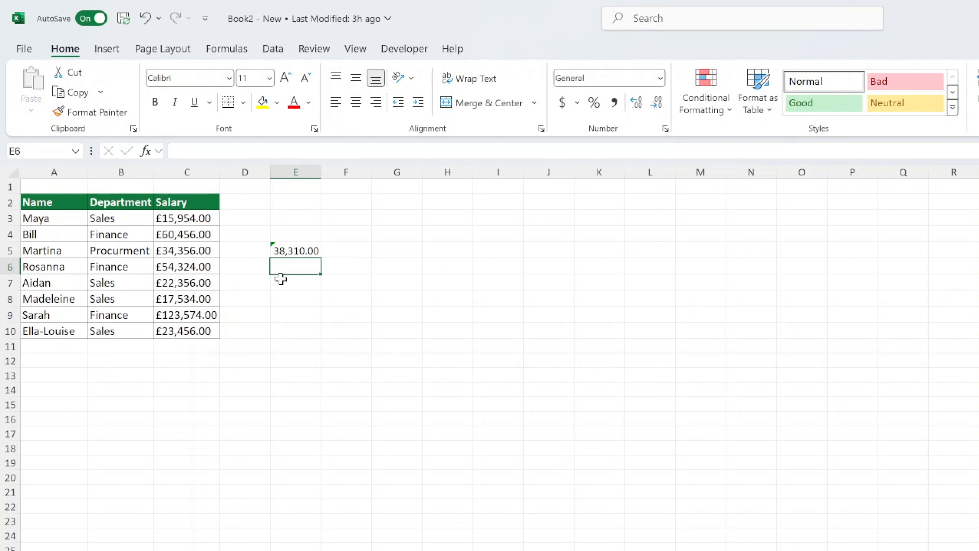
left_click(305, 253)
key("BackSpace")
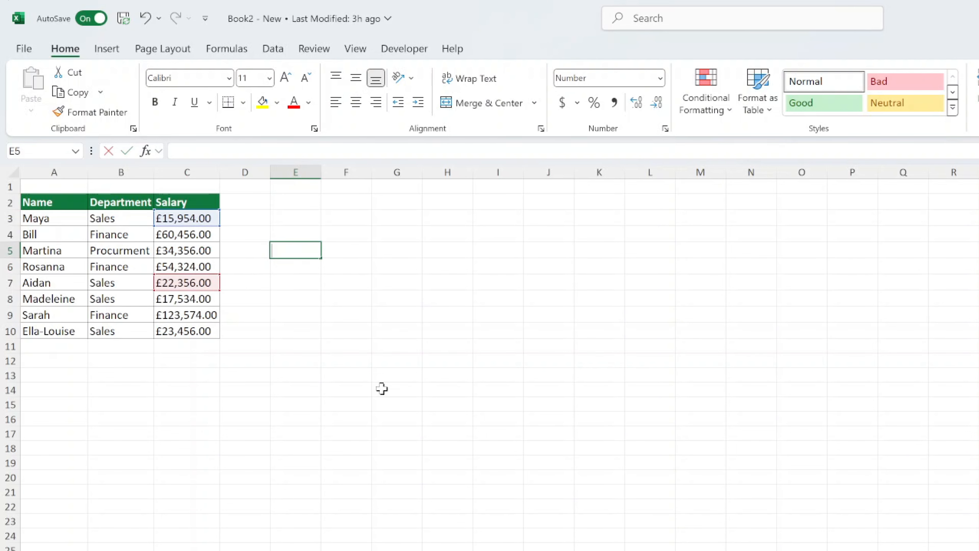
- Label cell B11 as "Sum" in bold white text on a green fill, matching the table header
left_click(127, 348)
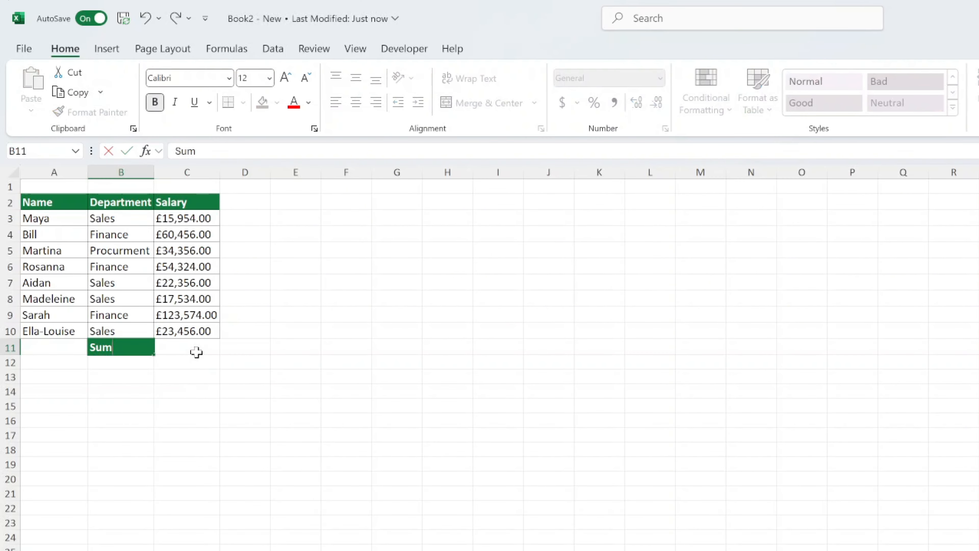
left_click(197, 353)
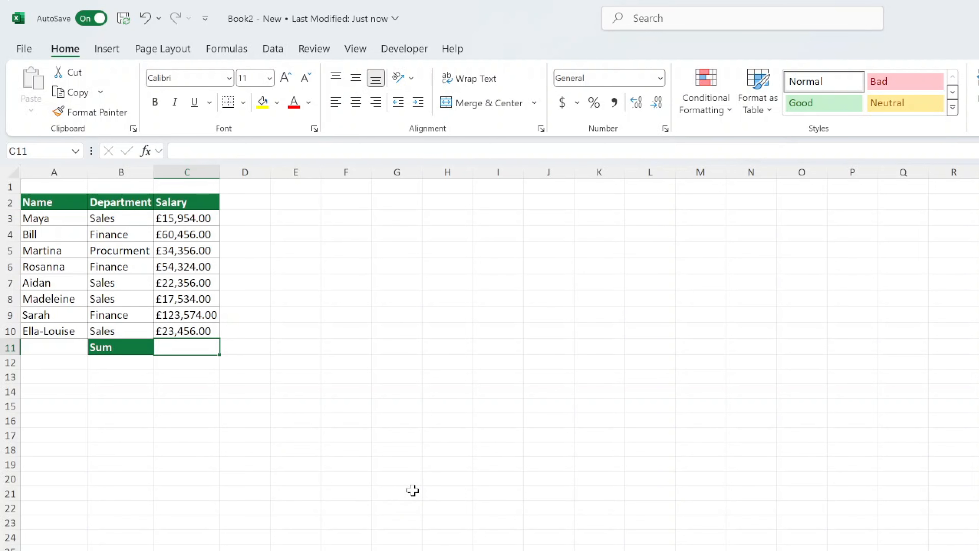
- Total the salaries in cell C11 by entering the formula =SUM(C3:C10) manually
type("=")
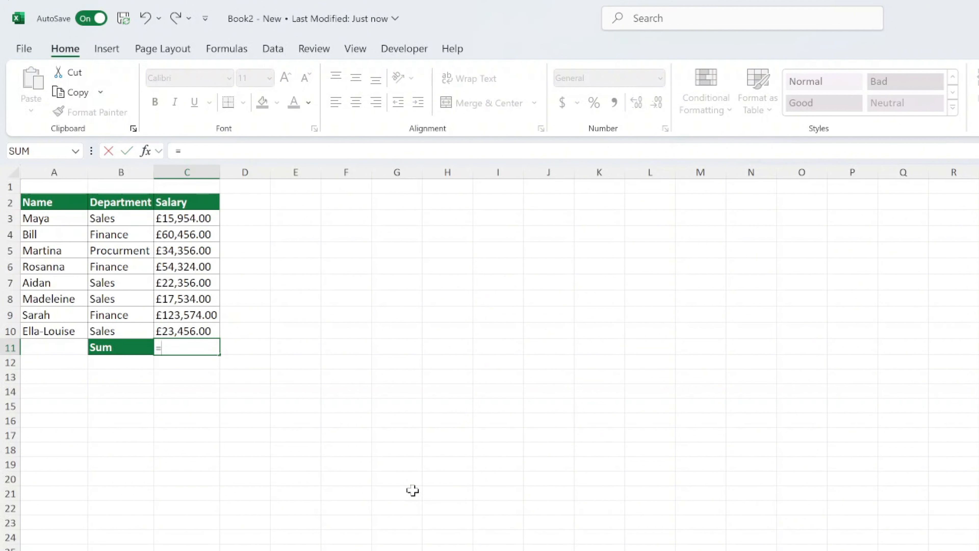
type("SUM")
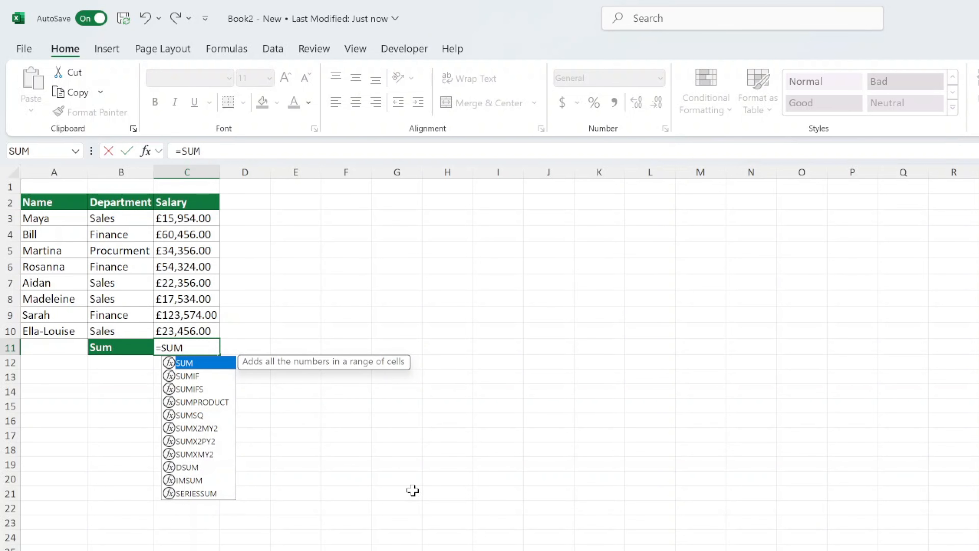
double_click(213, 361)
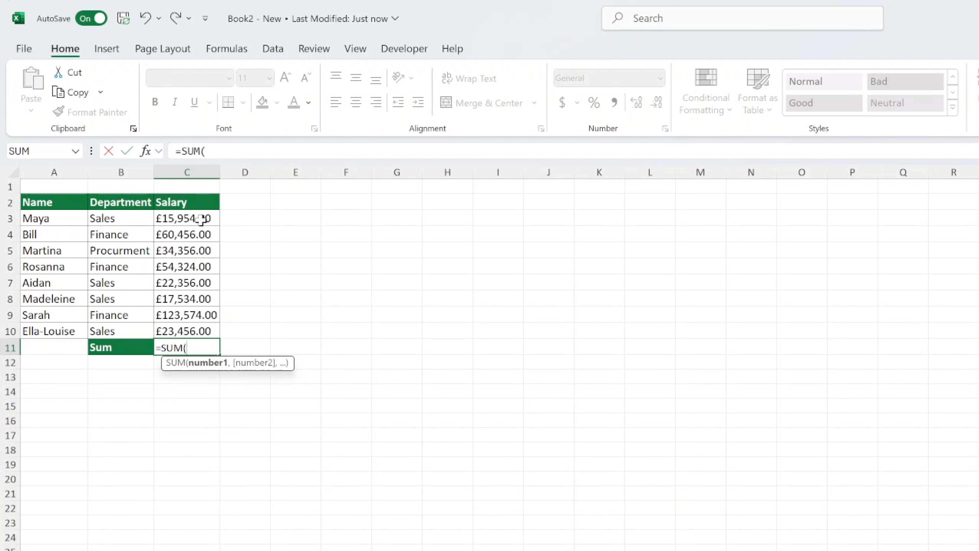
left_click_drag(201, 220, 202, 328)
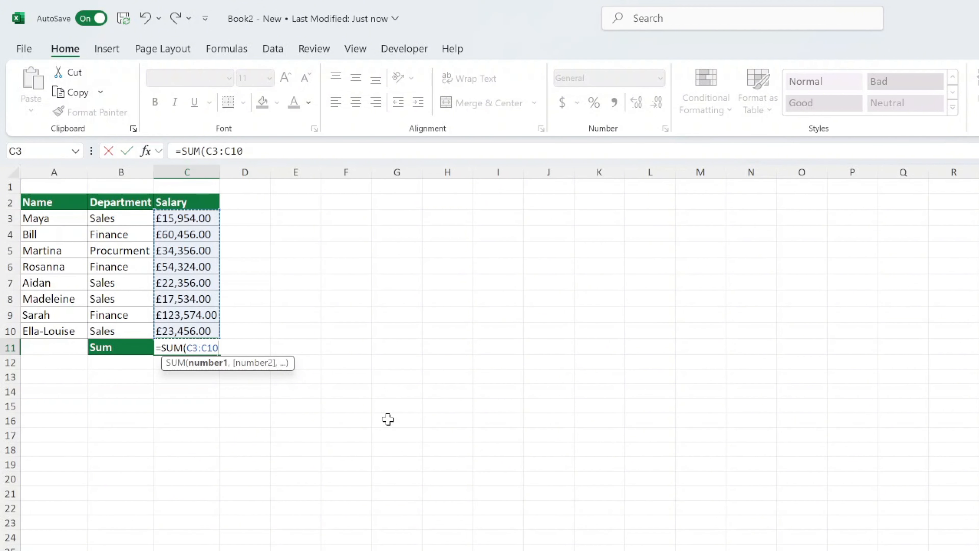
type(")")
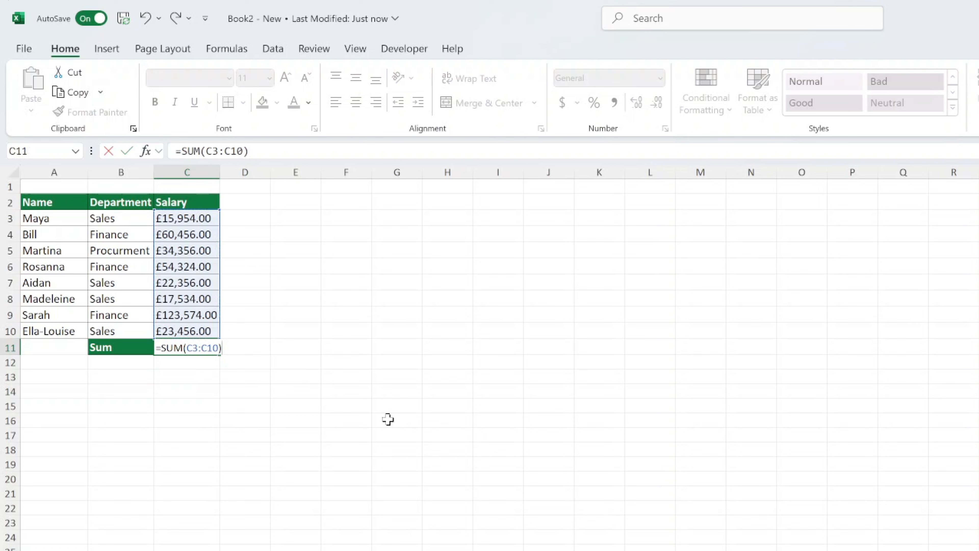
key("Return")
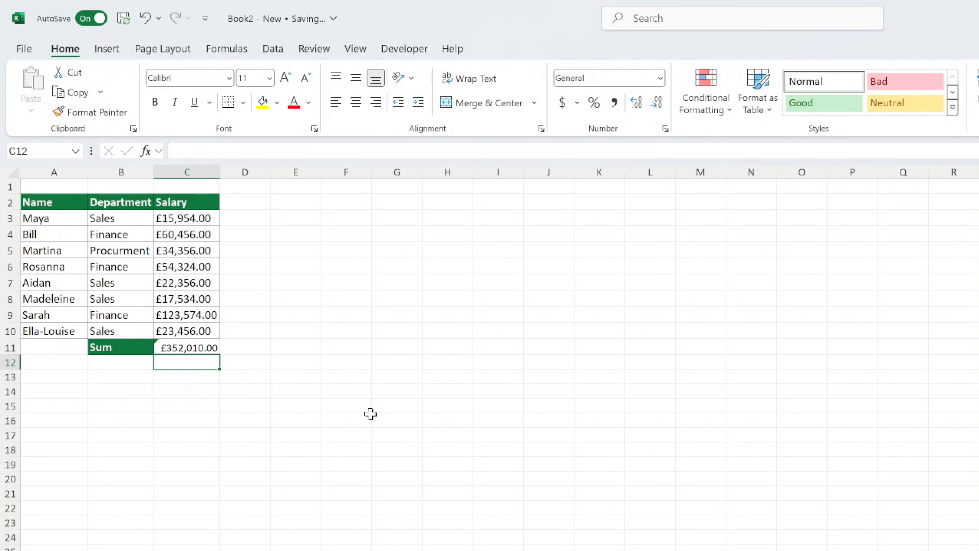
- Delete the SUM formula from cell C11, leaving the cell empty
left_click(209, 352)
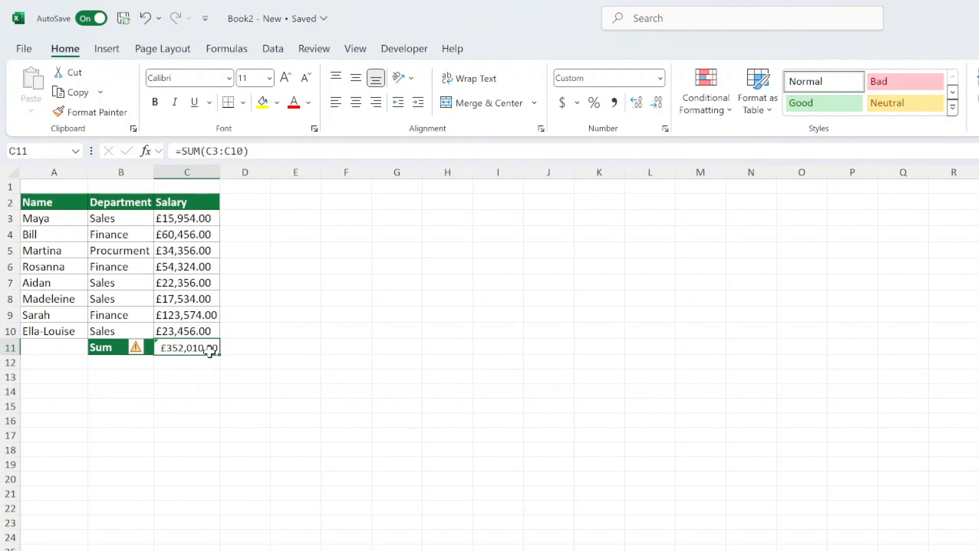
double_click(210, 352)
key("BackSpace")
key("BackSpace")
key("BackSpace")
key("BackSpace")
key("BackSpace")
key("BackSpace")
key("BackSpace")
key("BackSpace")
key("BackSpace")
key("BackSpace")
key("BackSpace")
key("BackSpace")
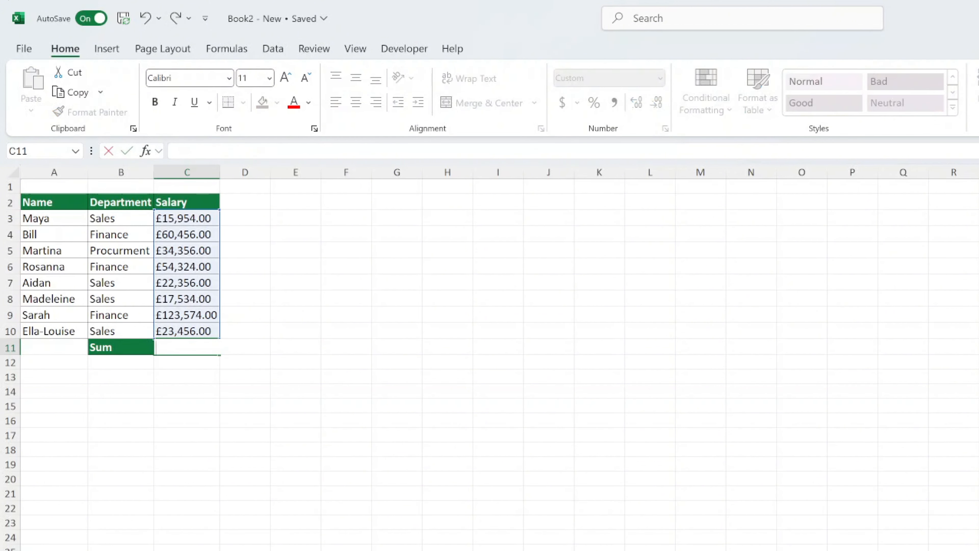
left_click(212, 365)
- Total the salaries C3:C10 in cell C11 with AutoSum
left_click(198, 344)
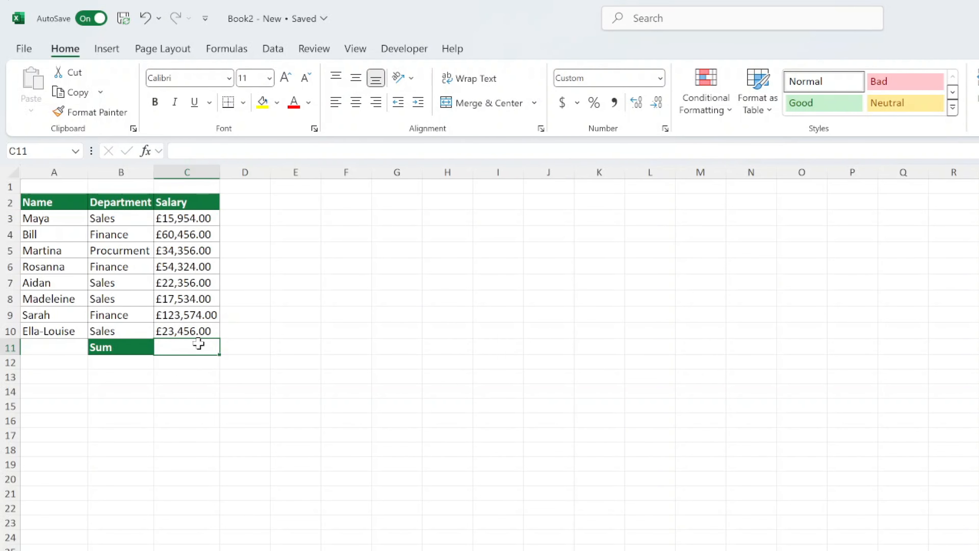
key("alt")
key("alt+equal")
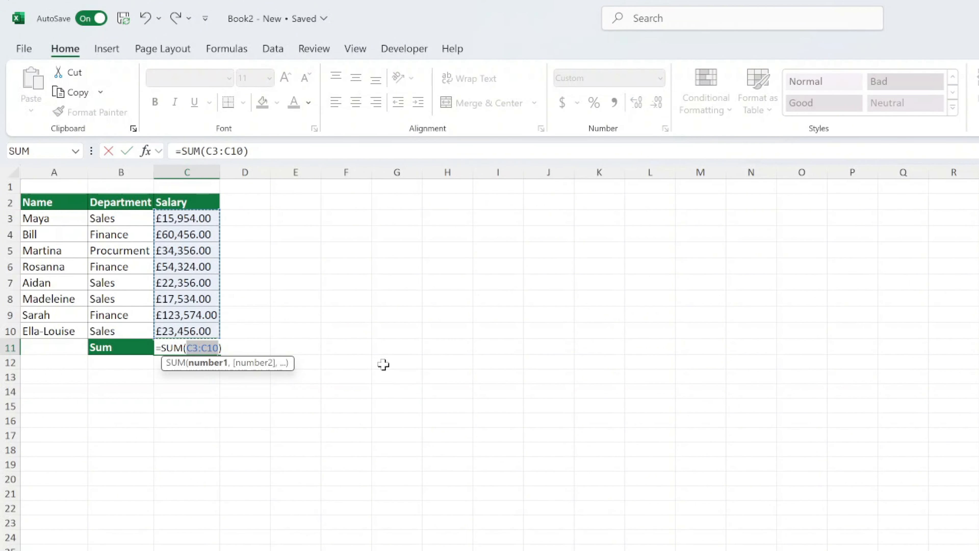
key("Return")
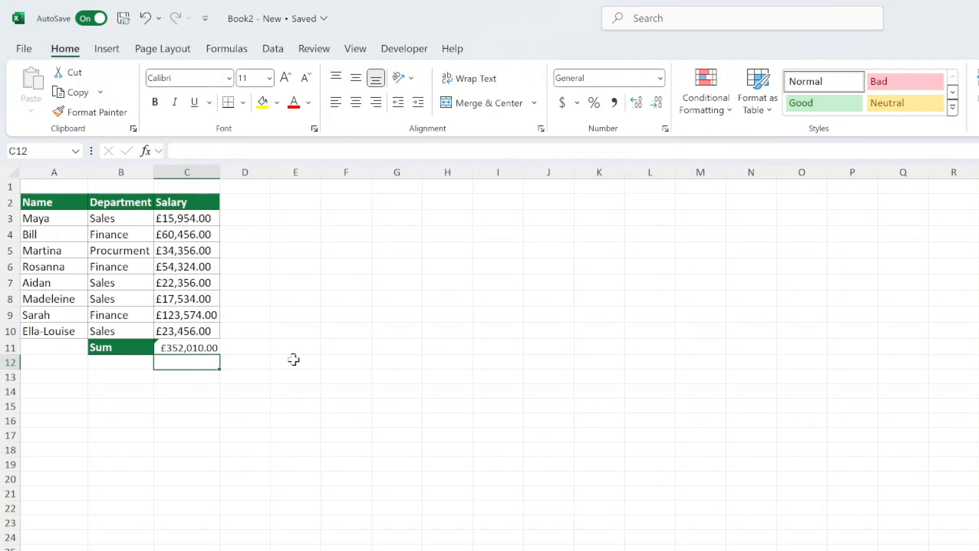
left_click(198, 348)
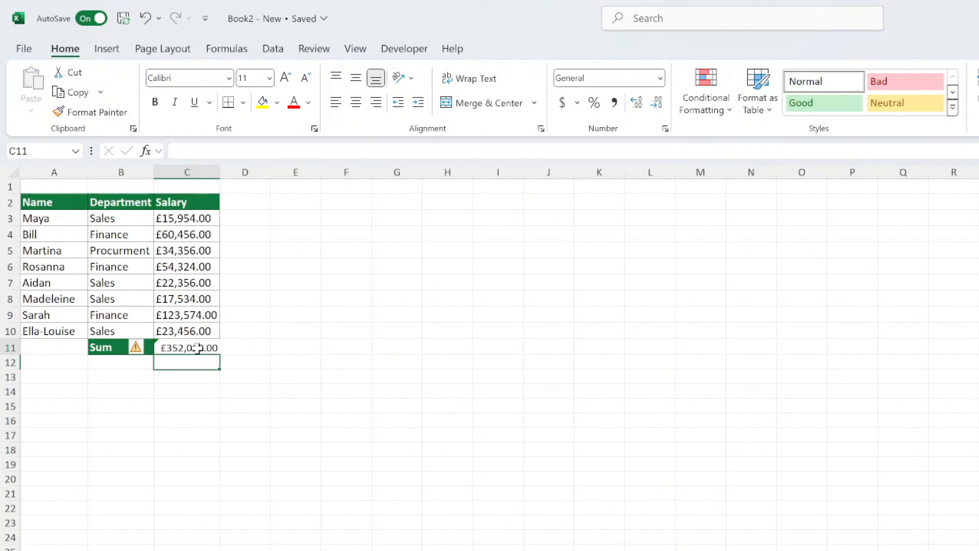
left_click(497, 465)
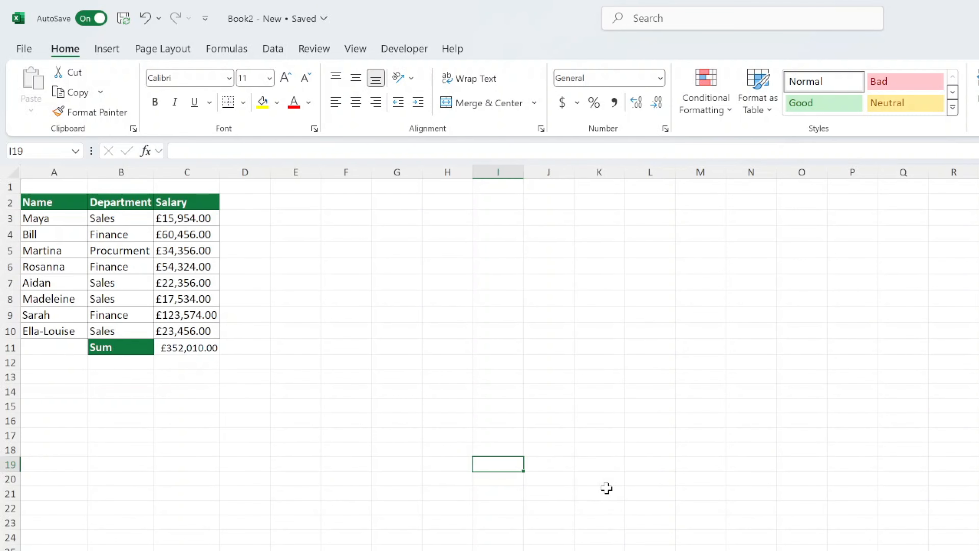
- Try starting a formula with =ADD in cell C12 and cancel the entry
left_click(181, 363)
type("=")
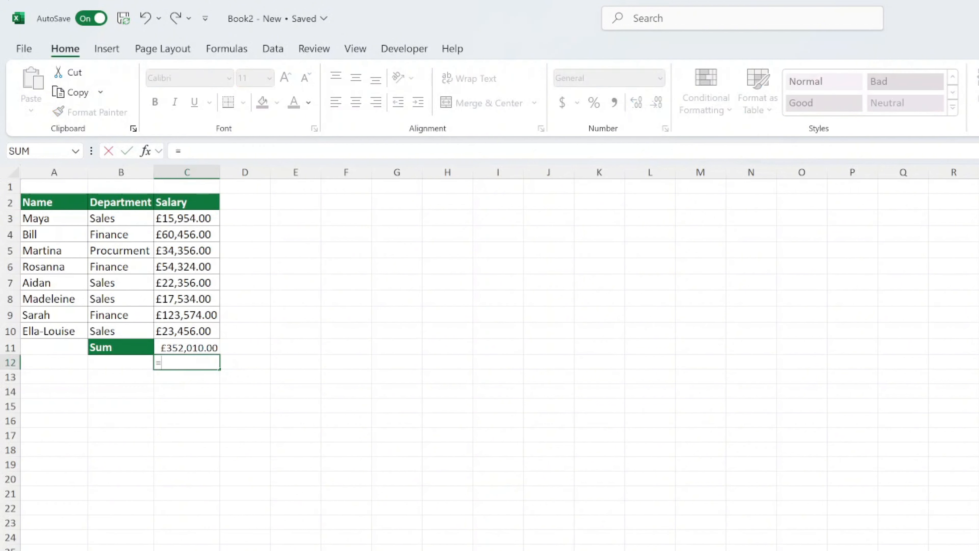
type("ADFD")
key("BackSpace")
key("BackSpace")
type("D")
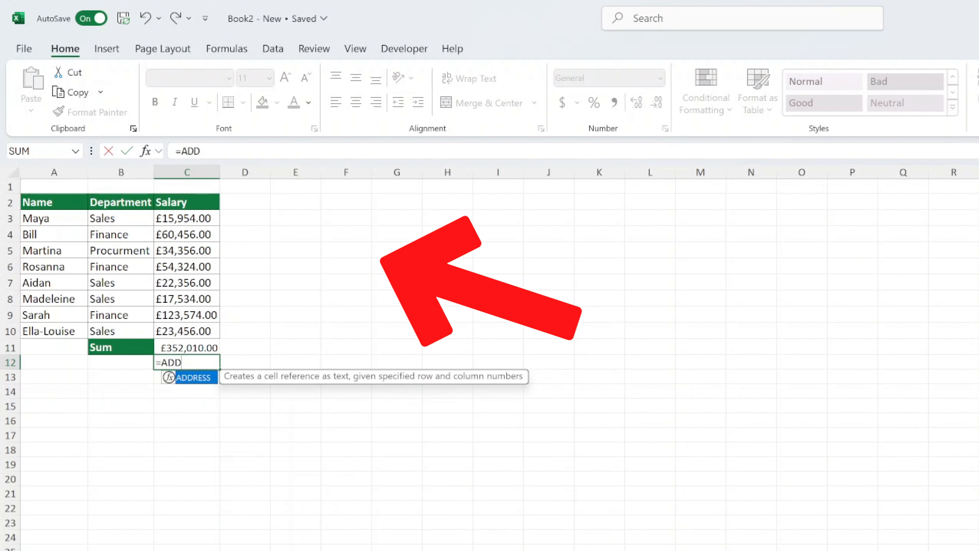
key("BackSpace")
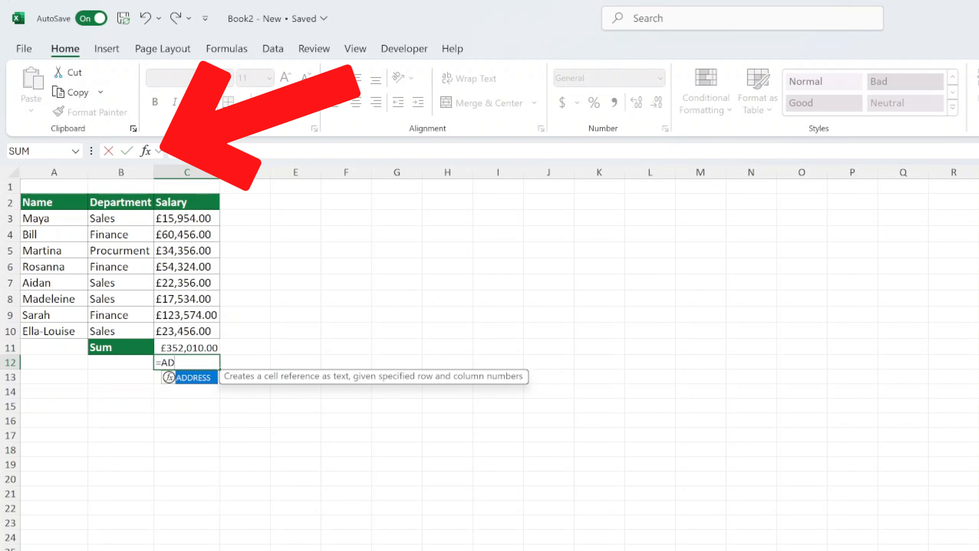
key("Escape")
- Search the Insert Function dialog for "Add numbers", view the SUM function's description, and close the dialog without inserting anything
left_click(334, 359)
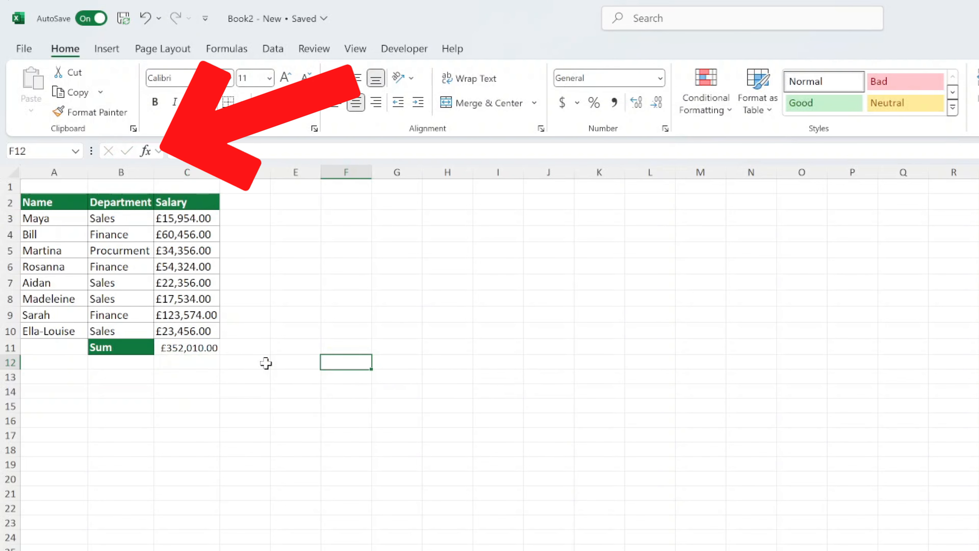
left_click(146, 151)
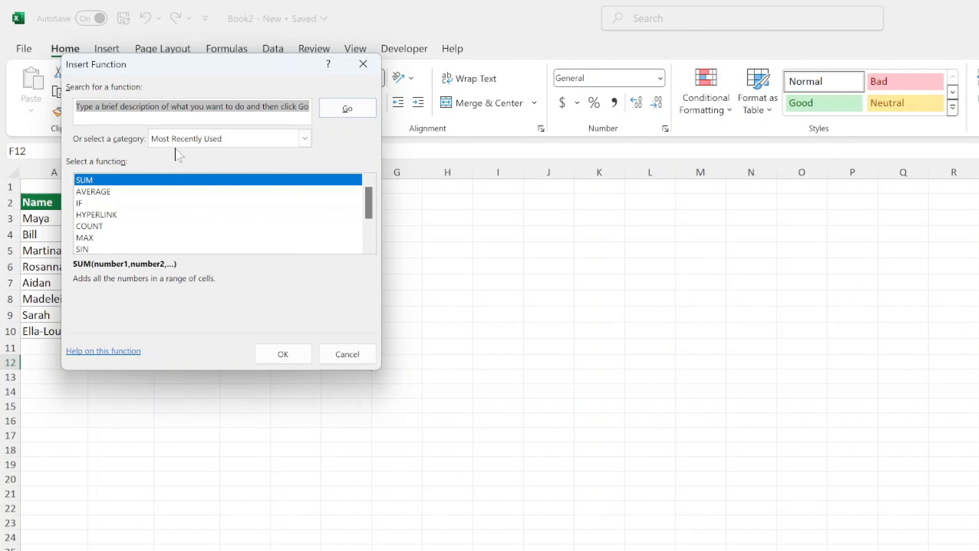
key("BackSpace")
type("Add numbers")
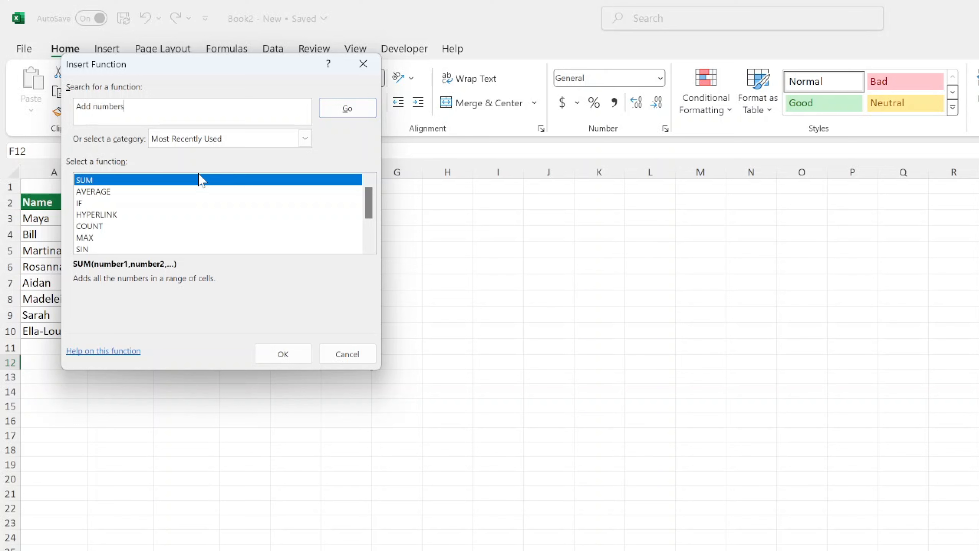
key("Return")
left_click(149, 204)
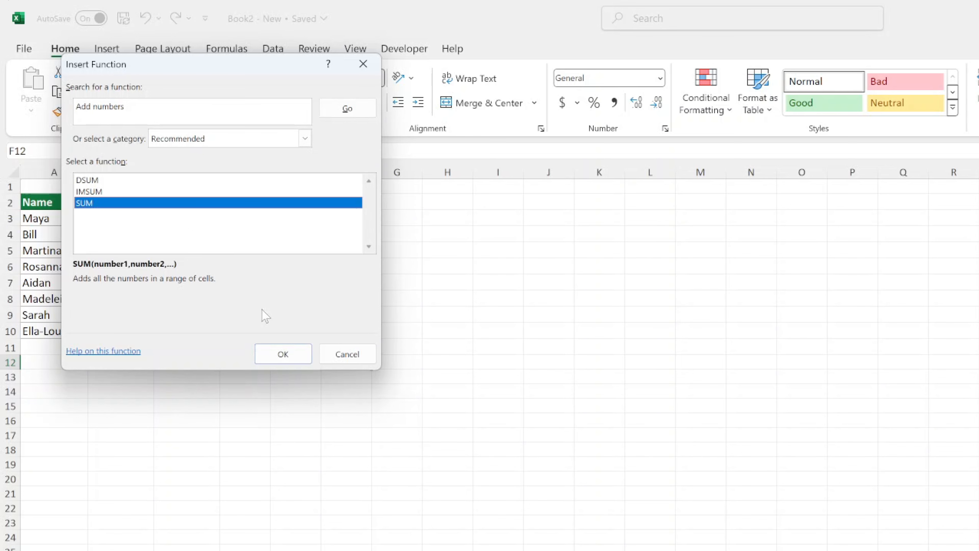
left_click(345, 360)
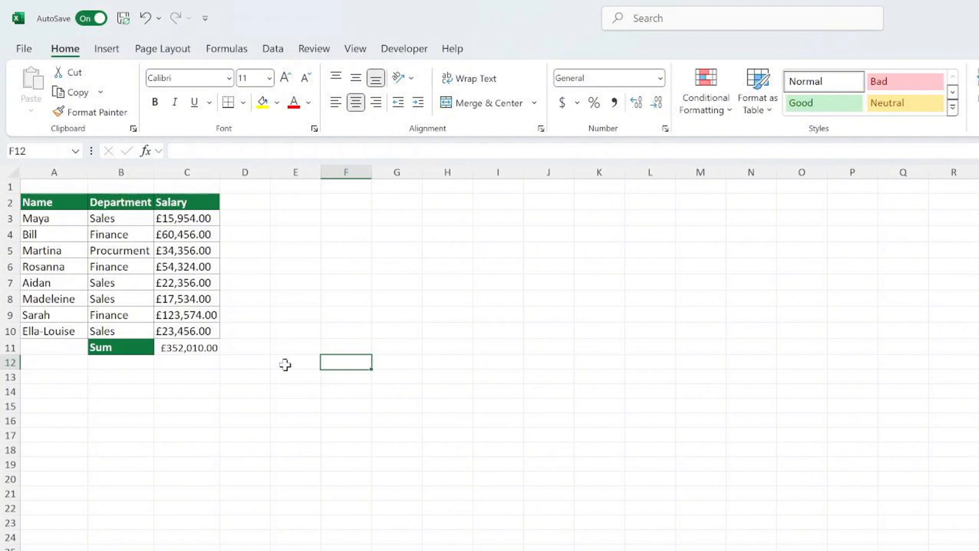
- Average the salaries C3:C10 in cell C12 with the AVERAGE function and select cell C13 beside the Min label
left_click(134, 351)
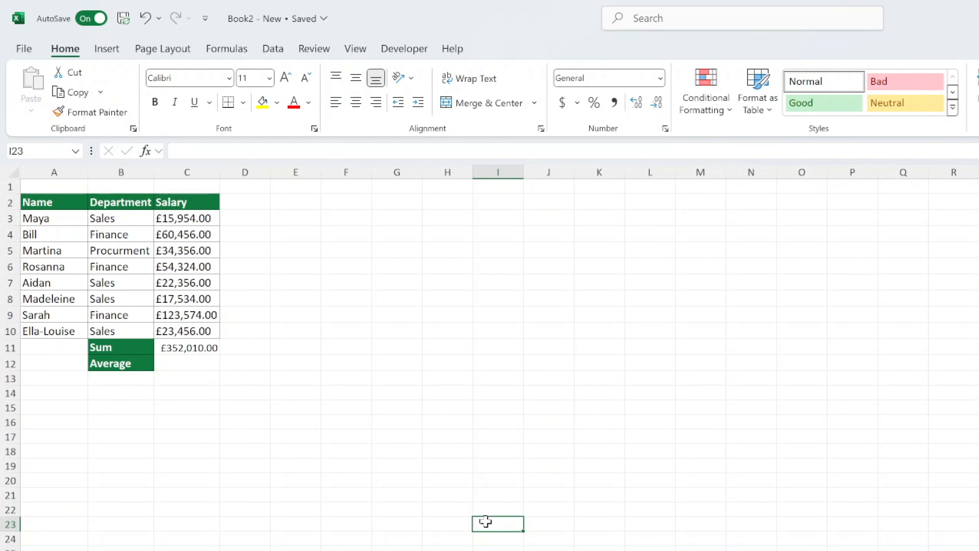
left_click(206, 365)
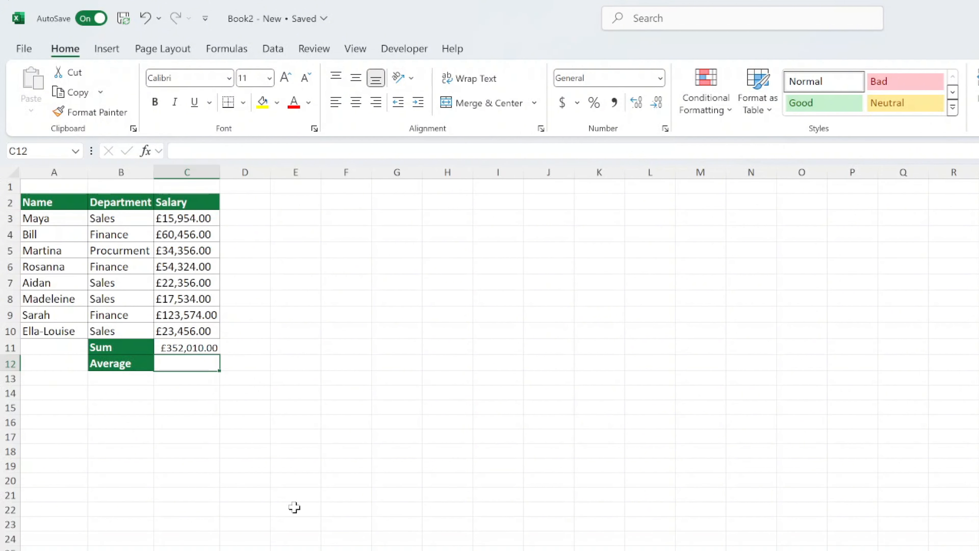
type("=")
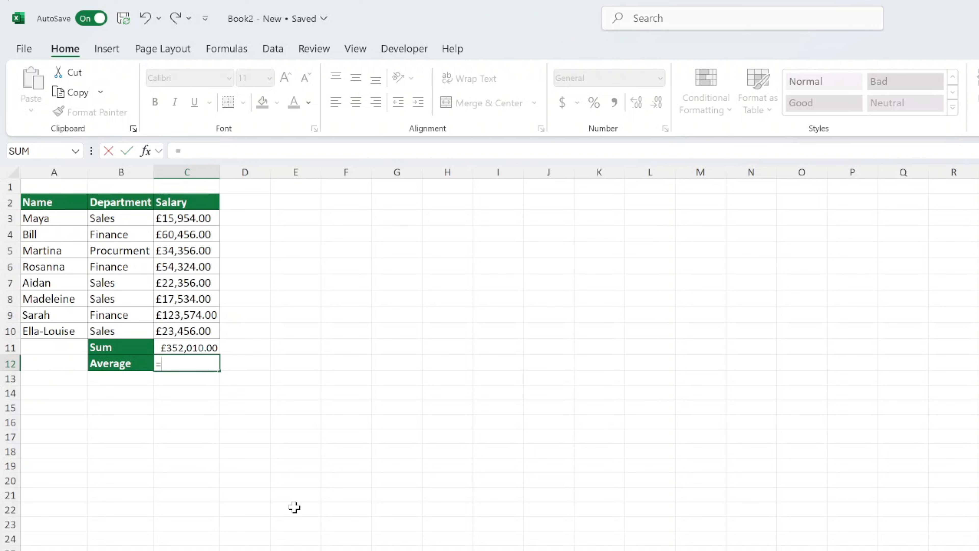
type("AVER")
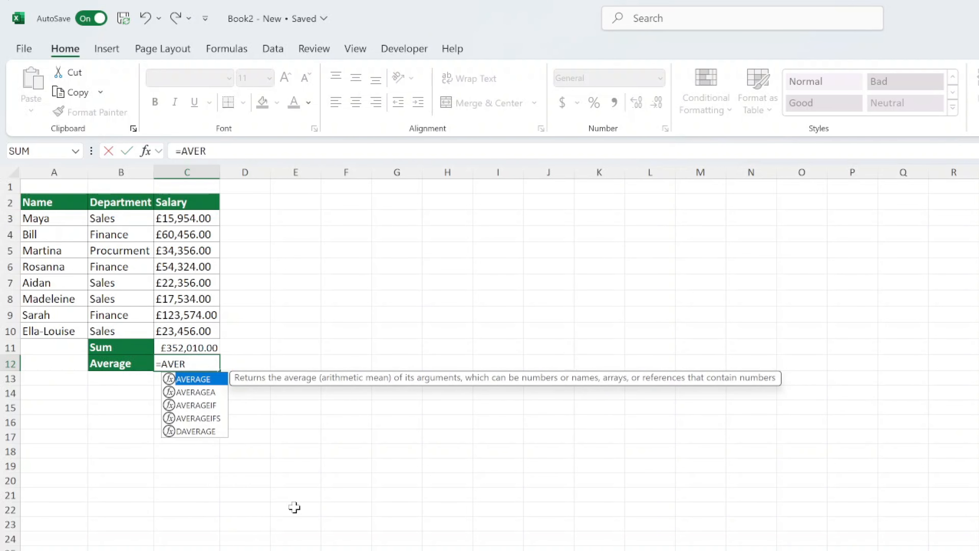
key("Tab")
left_click(191, 217)
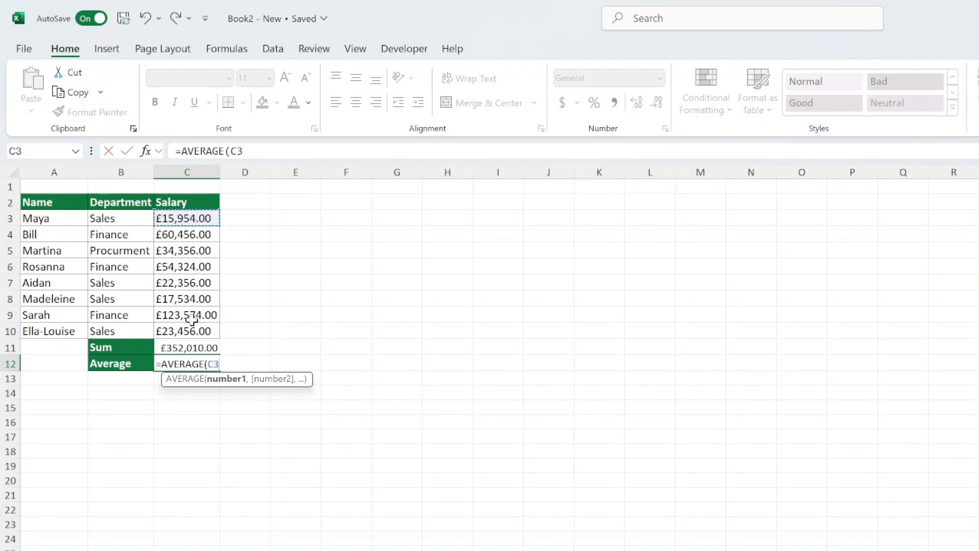
left_click_drag(191, 318, 191, 329)
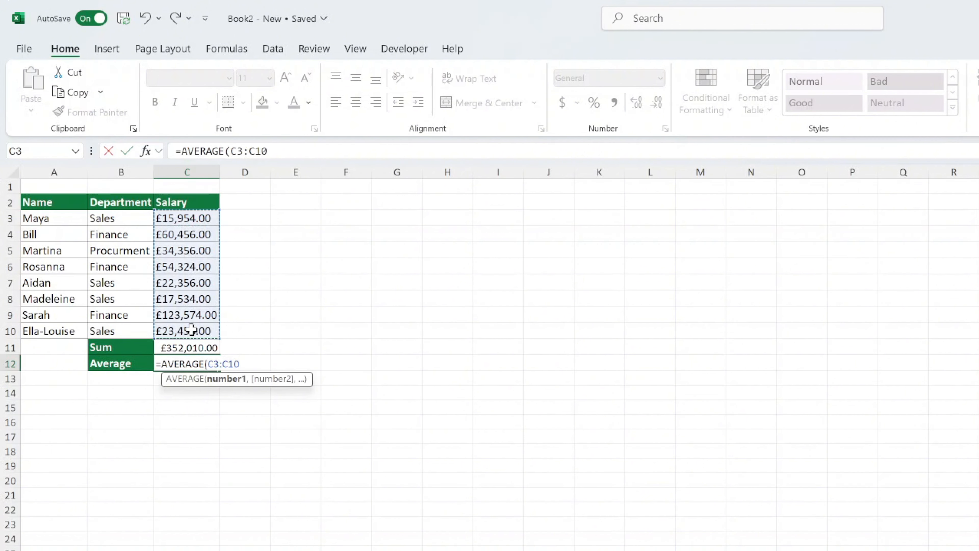
key("Return")
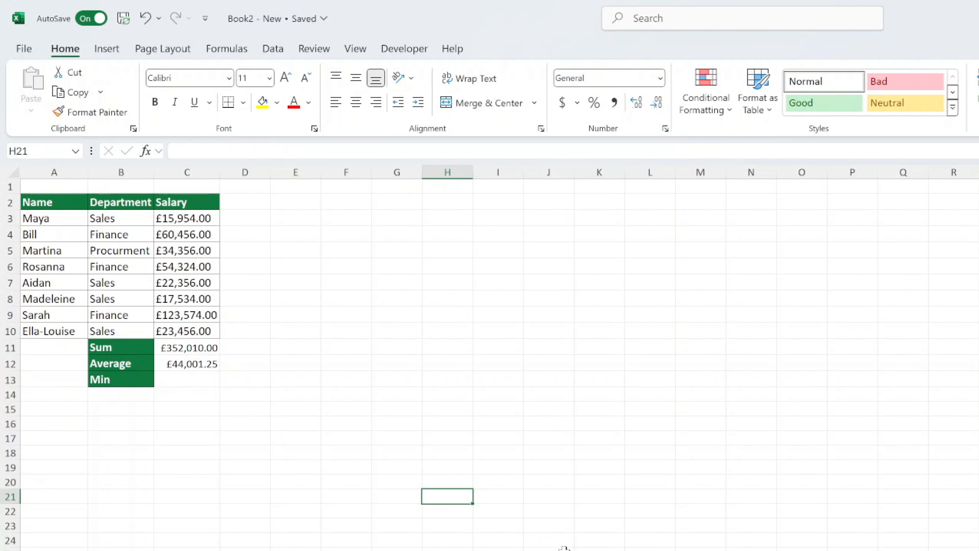
left_click(188, 382)
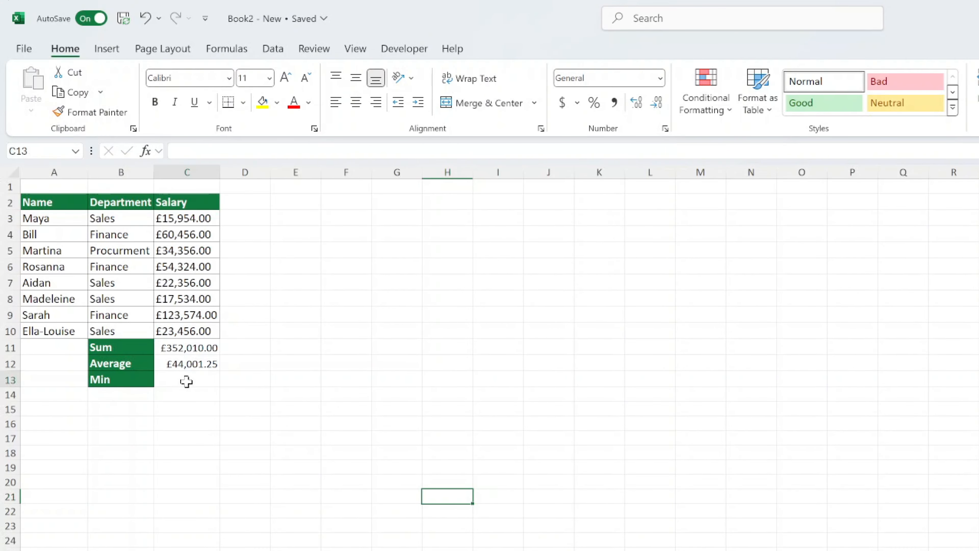
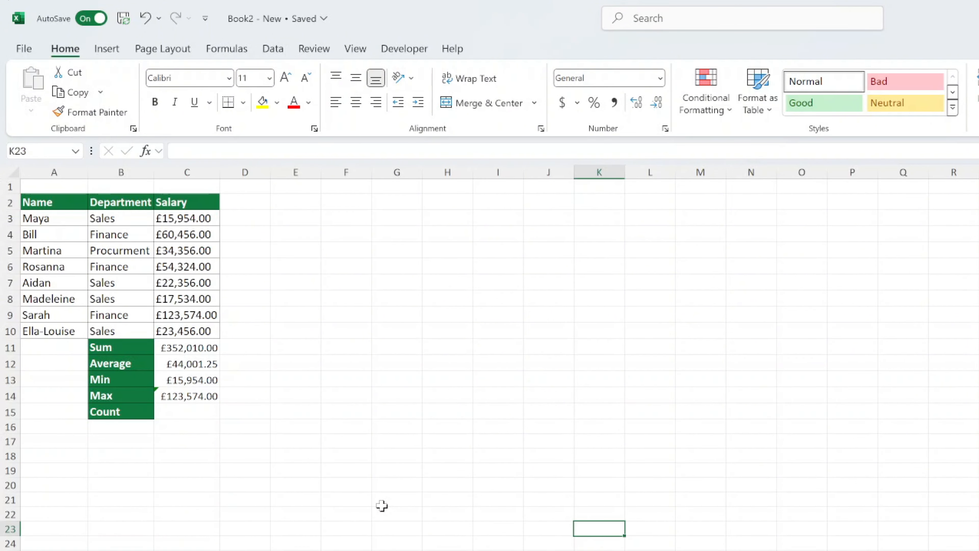
- Count the salary values in cell C15 with the formula =COUNT(C3:C10)
left_click(192, 409)
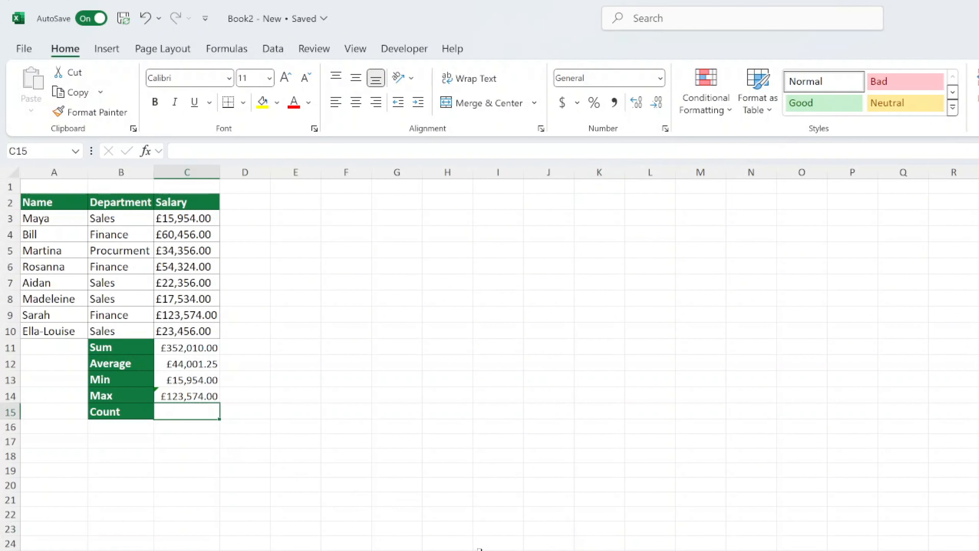
type("=")
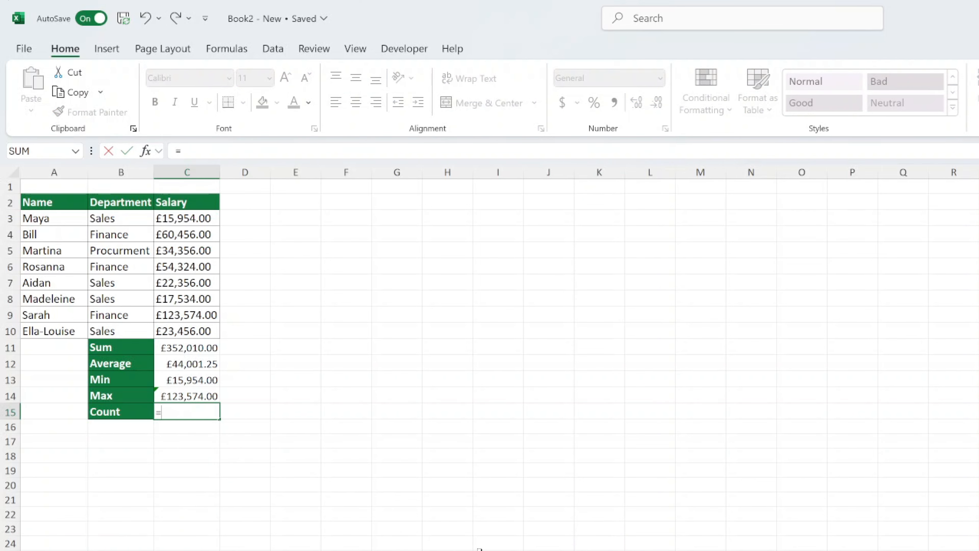
type("COUNT")
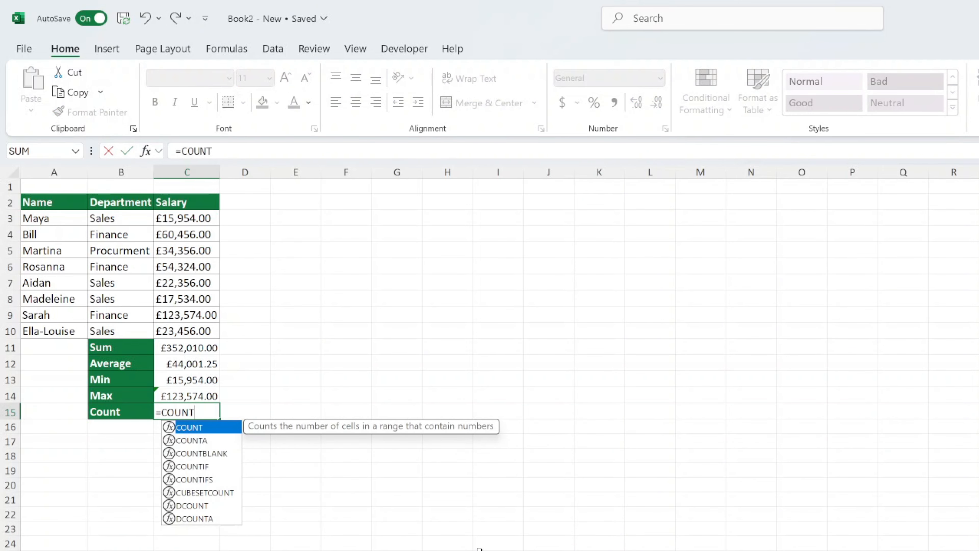
type("(")
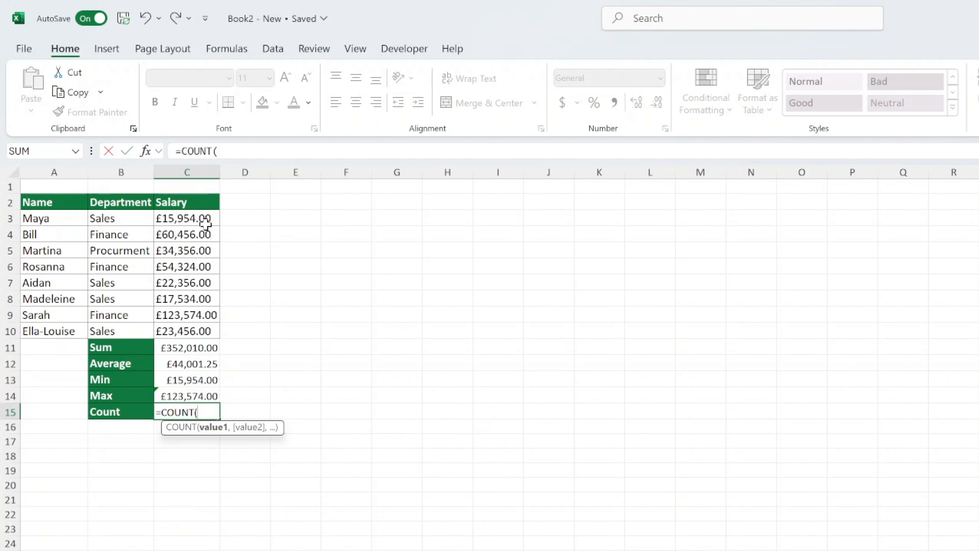
left_click_drag(185, 218, 200, 330)
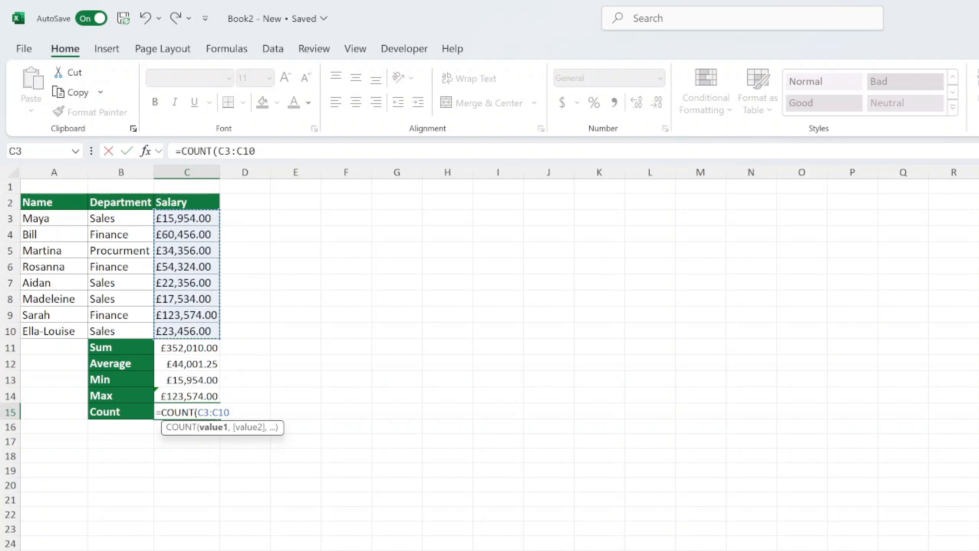
type(")")
key("Return")
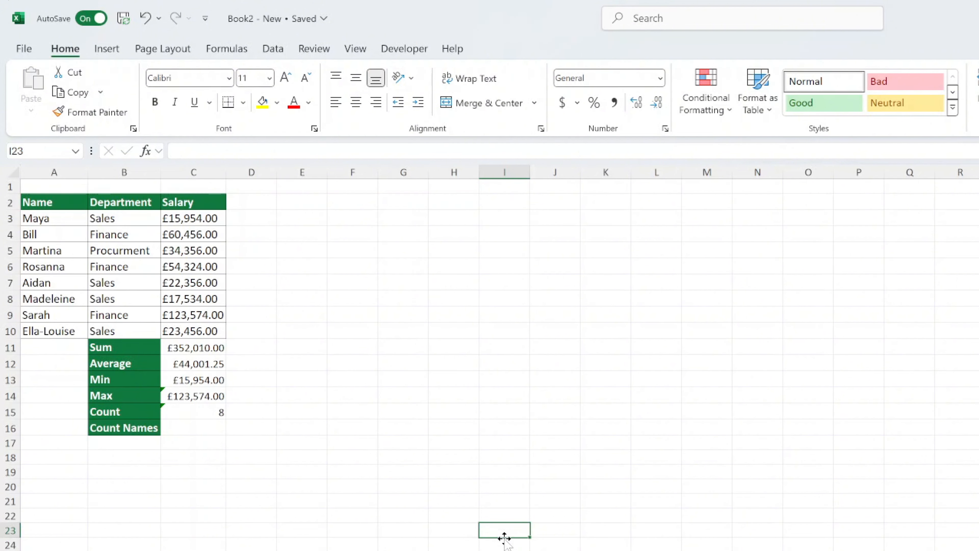
- Try counting the names in cell C16 with the formula =COUNT(A3:A10)
left_click(216, 428)
type("=COUNT(")
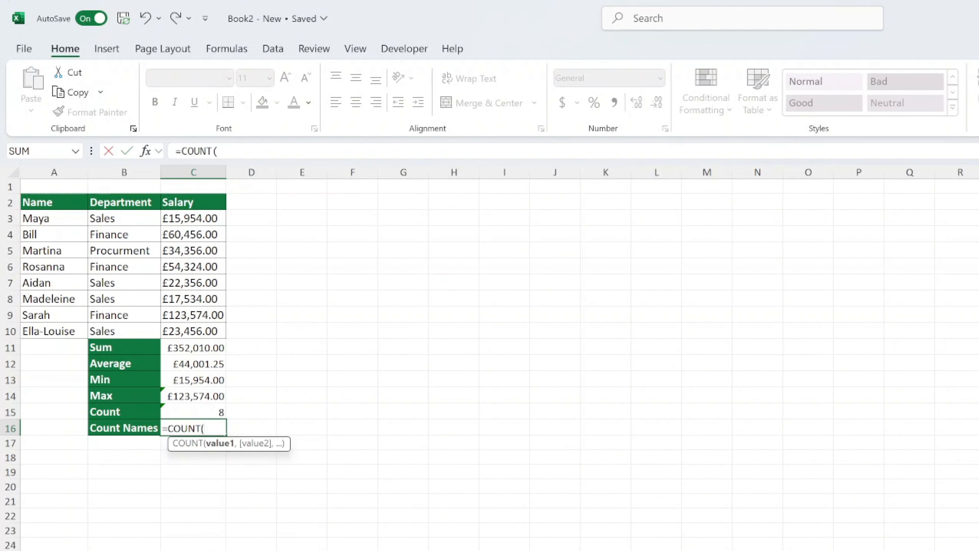
left_click_drag(72, 219, 75, 329)
type(")")
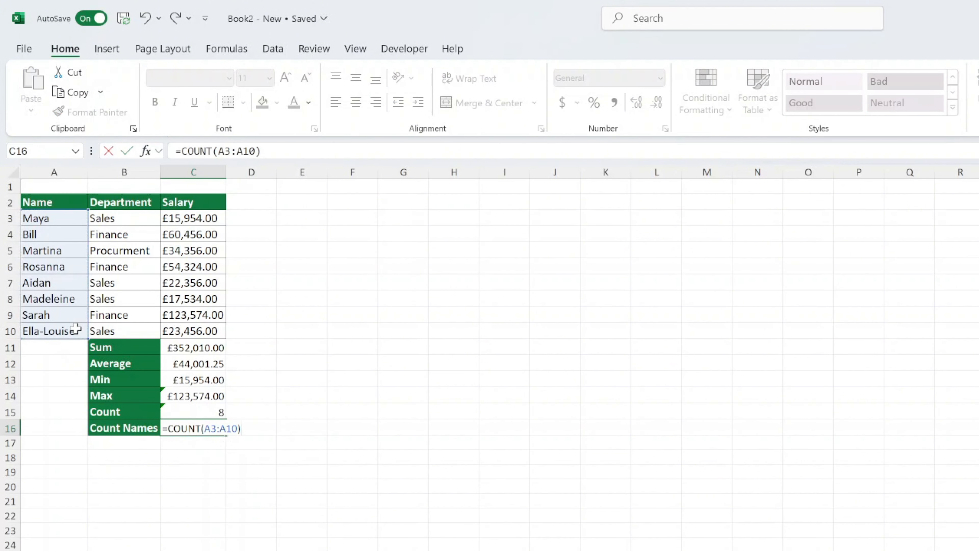
key("Return")
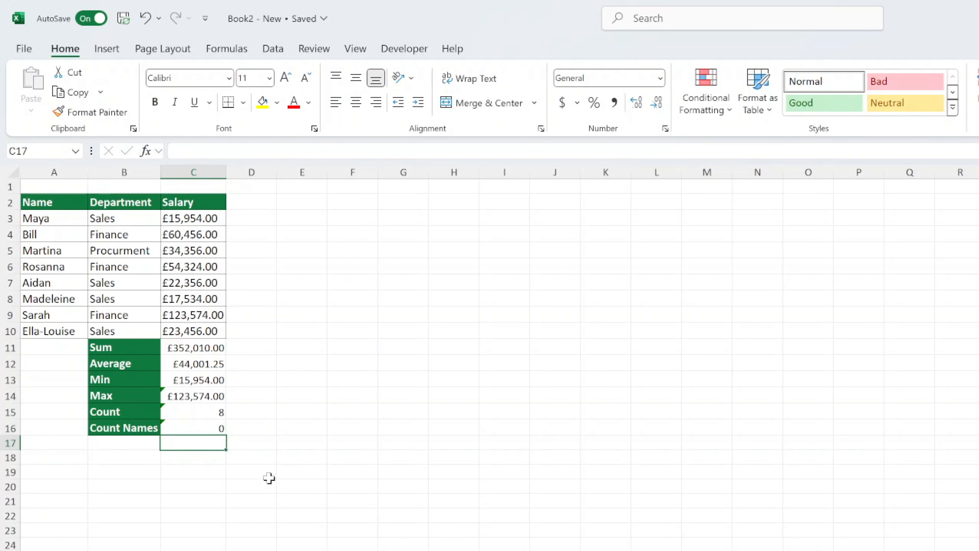
- Replace the formula in cell C16 with =COUNTA(A3:A10) to count the non-empty name cells
left_click(218, 427)
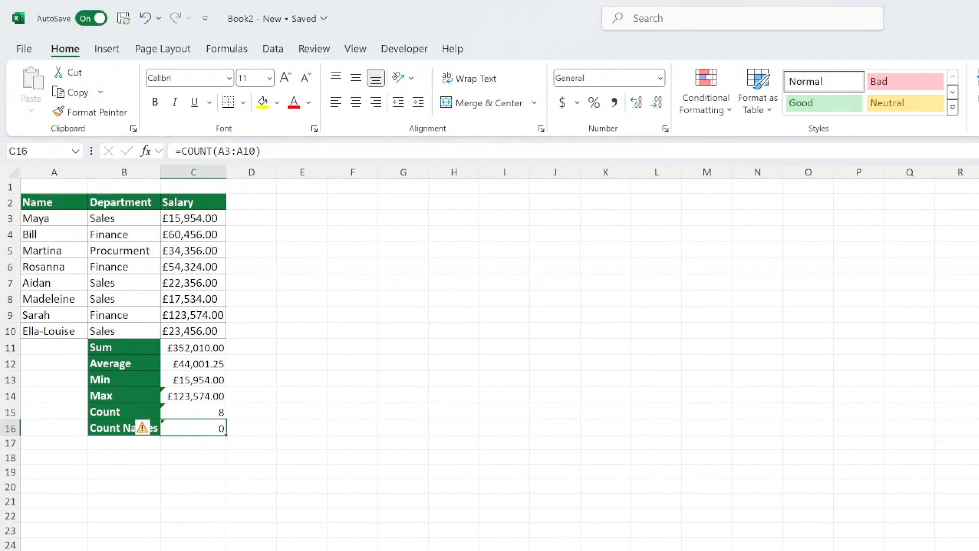
type("=")
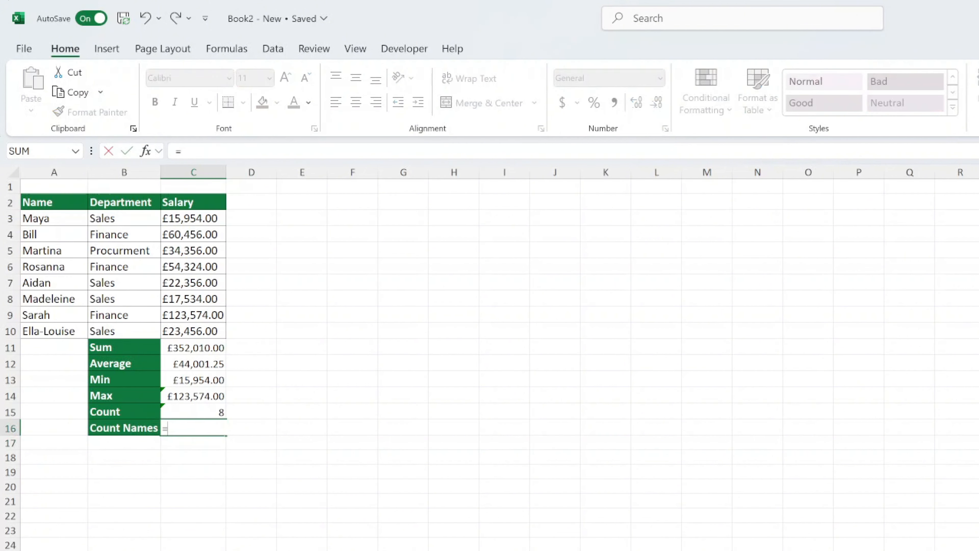
type("COUN")
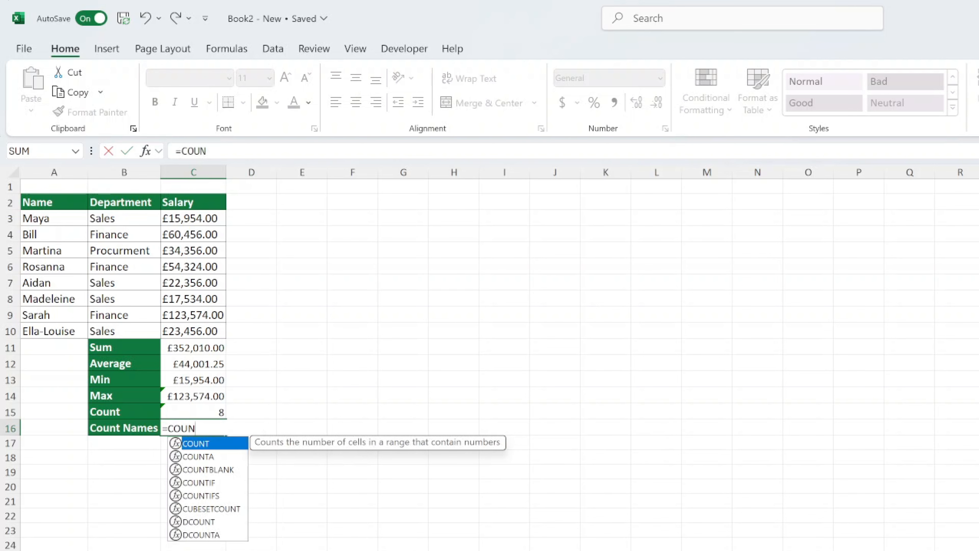
key("Down")
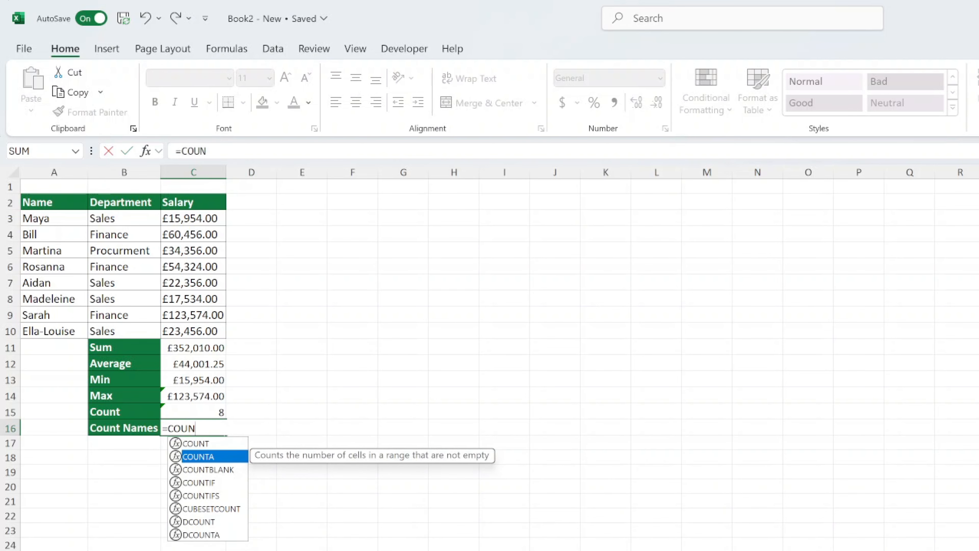
key("Tab")
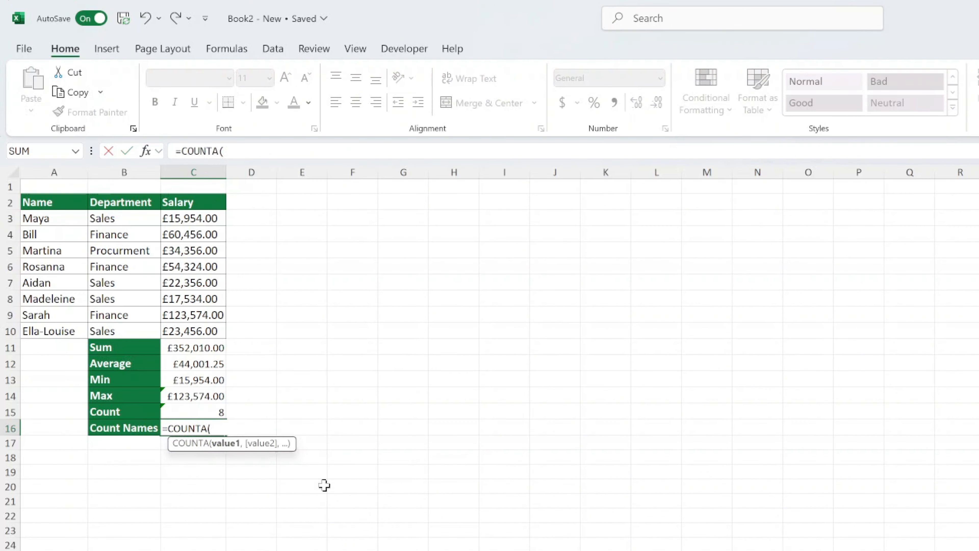
left_click_drag(58, 218, 65, 331)
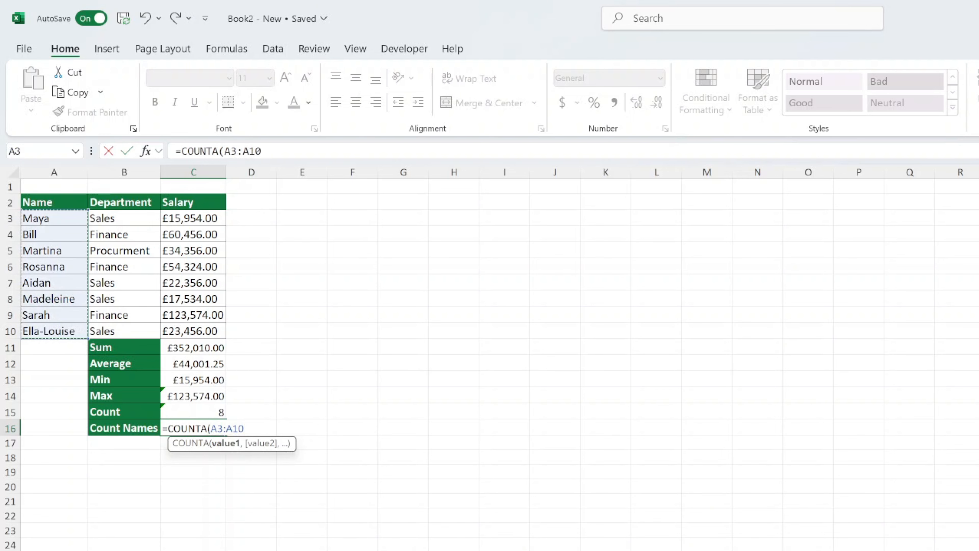
type(")")
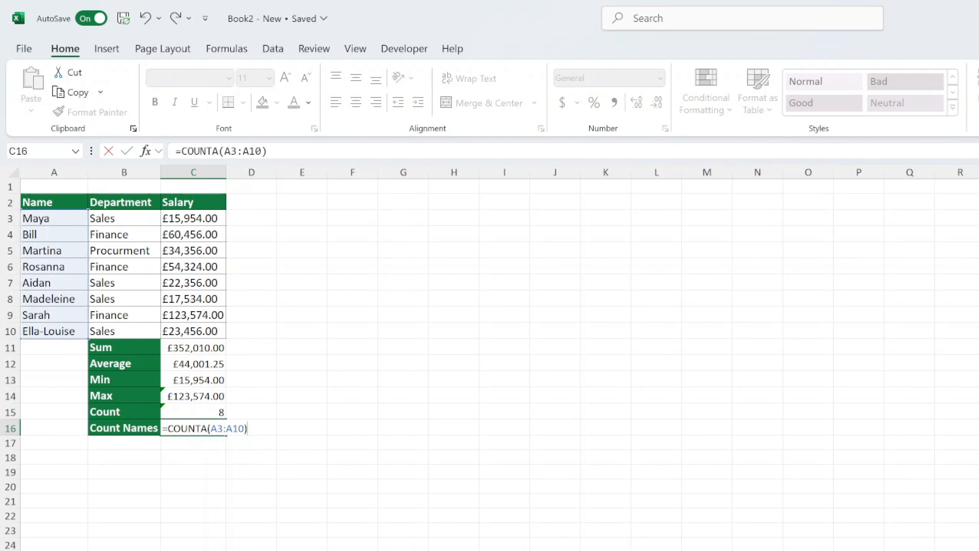
key("Return")
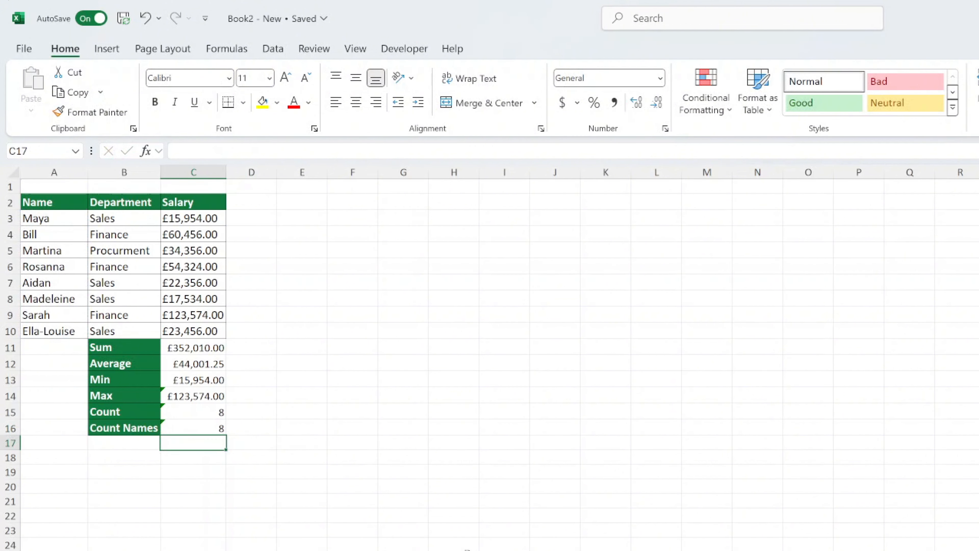
left_click(465, 548)
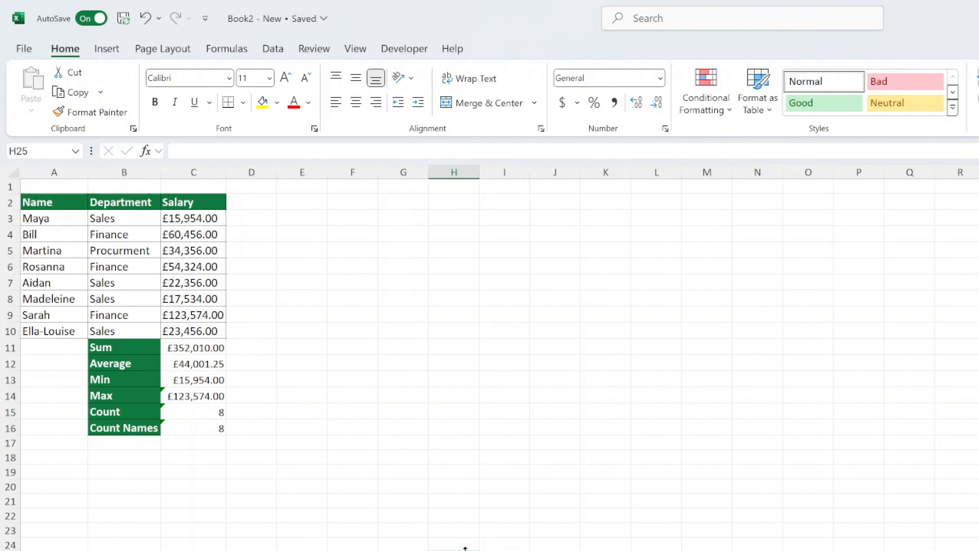
- Replace the name in cell A7 with the number 1 to test the COUNTA formula
left_click(66, 285)
type("1")
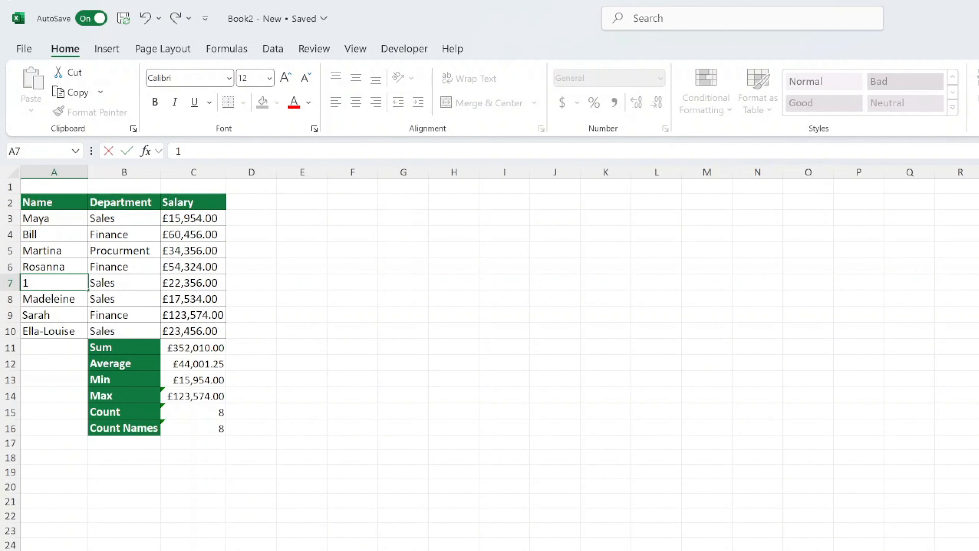
key("Return")
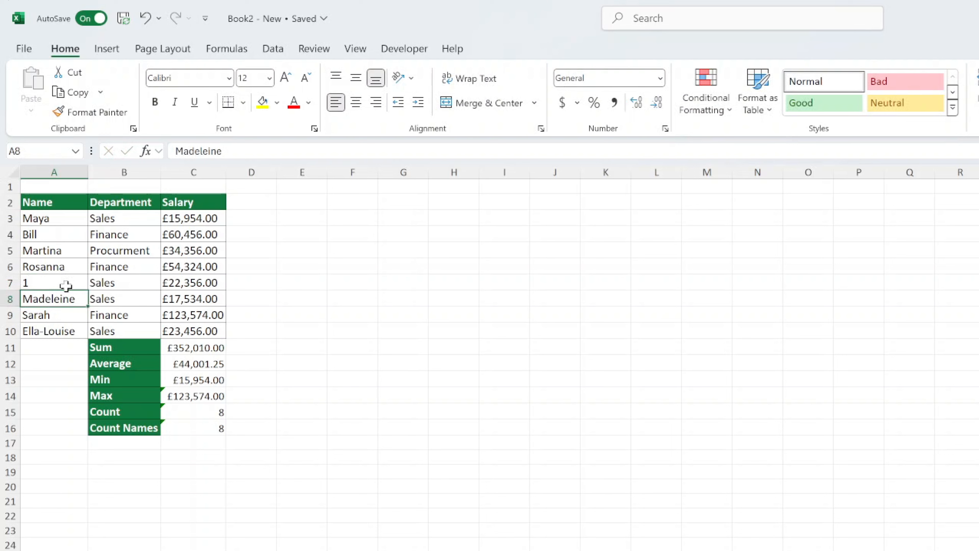
- Clear the content of cell A7 so that it is left blank
left_click(66, 285)
type("1")
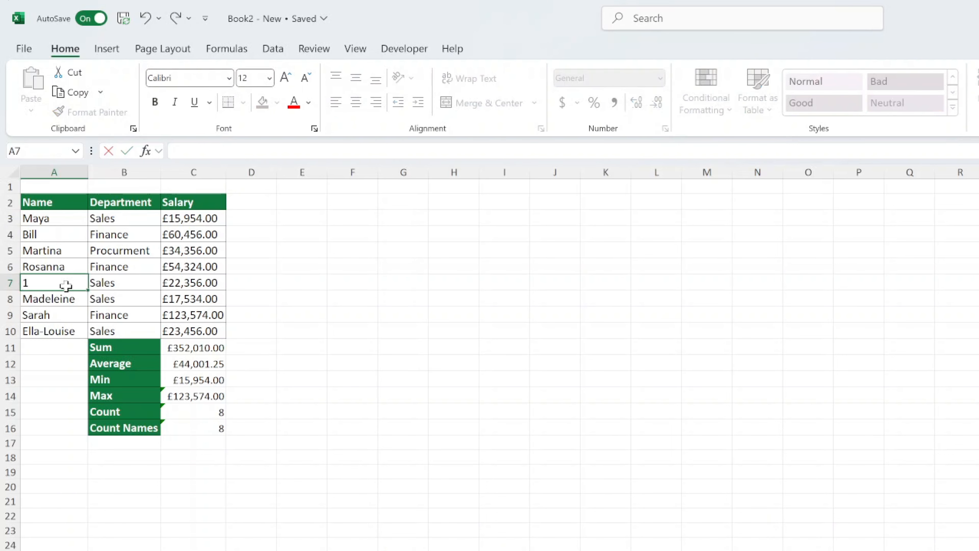
key("BackSpace")
key("Return")
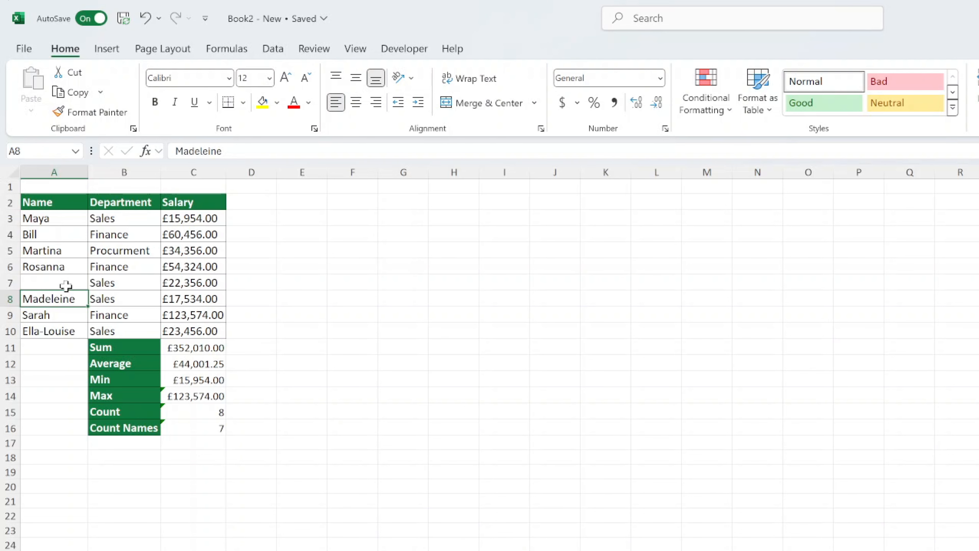
left_click(541, 546)
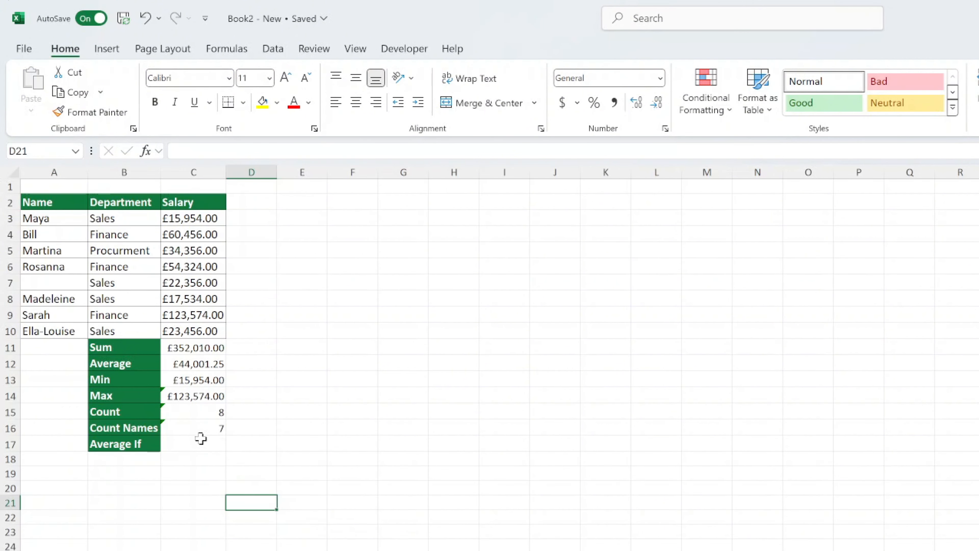
- Start an AVERAGEIF formula in cell C17 and open its function arguments dialog, placed clear of the salary table
left_click(208, 444)
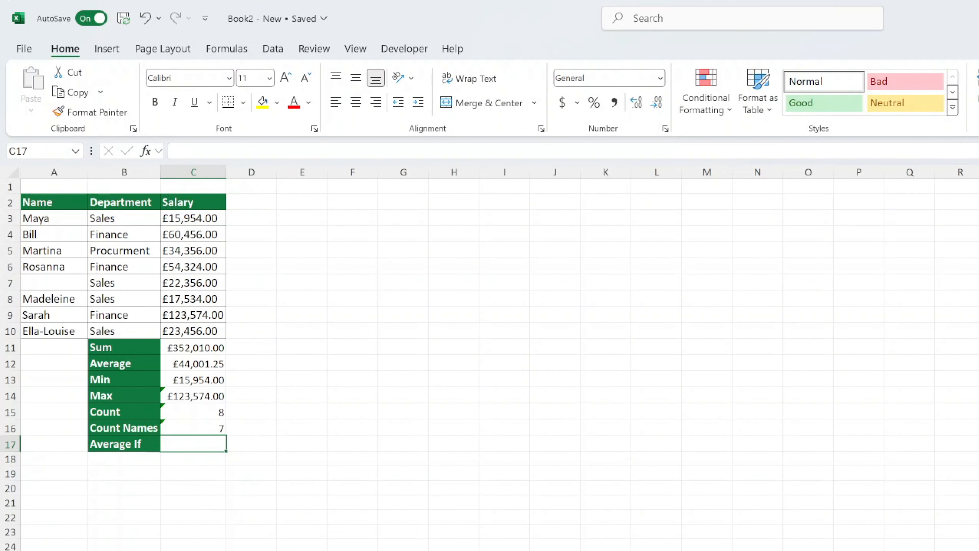
type("=AVER")
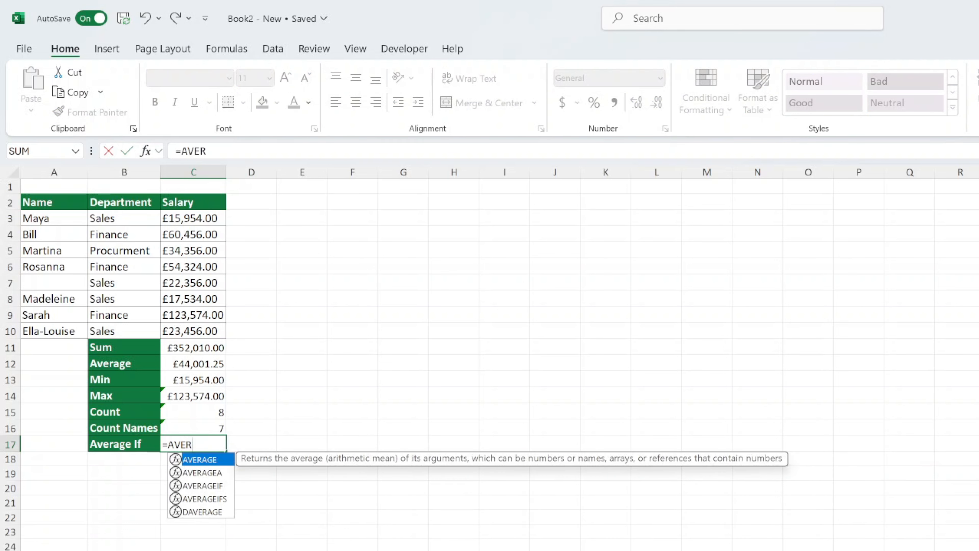
type("AGEIF(")
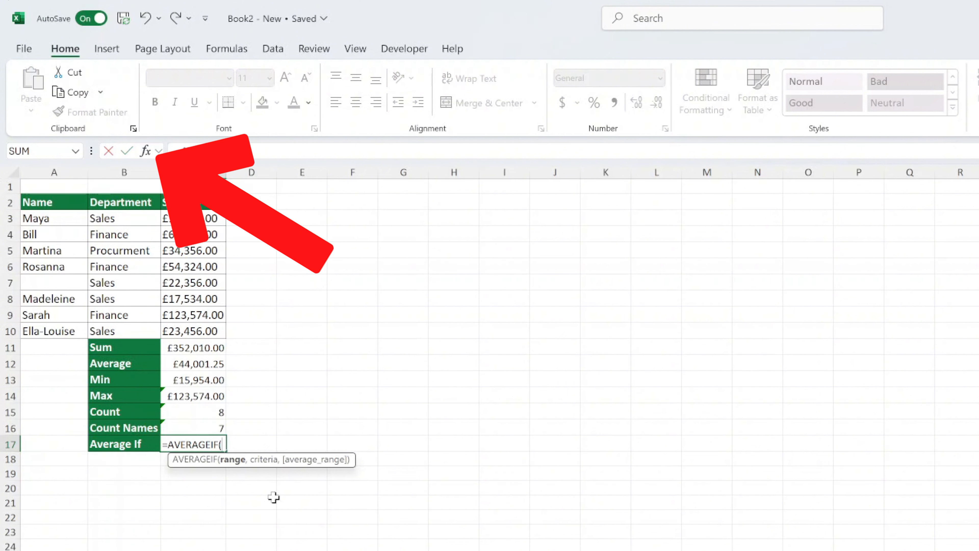
left_click(145, 151)
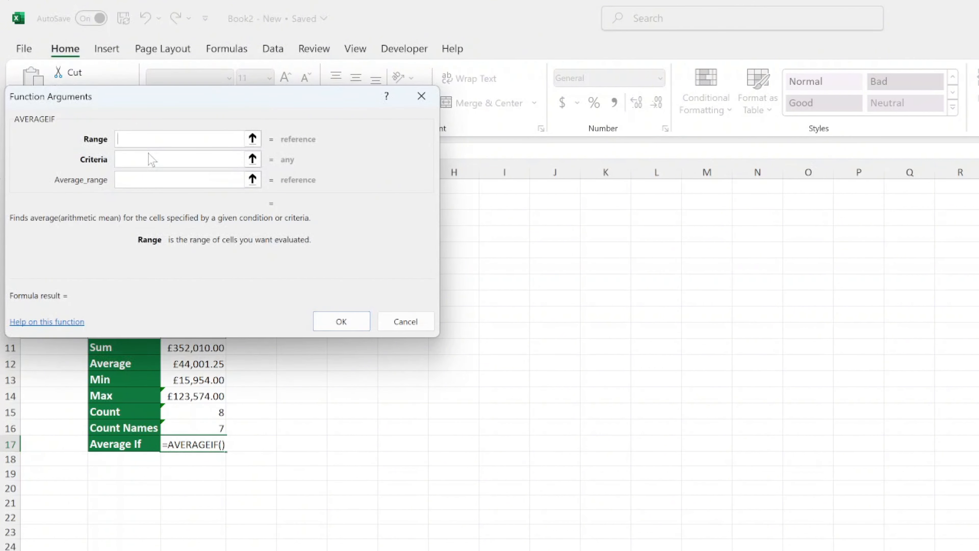
left_click_drag(180, 94, 477, 202)
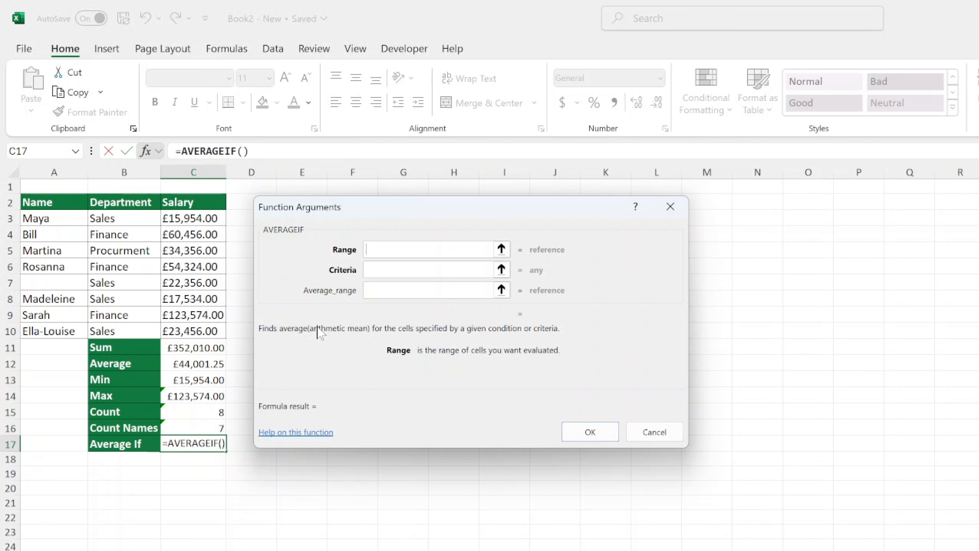
- Complete the AVERAGEIF arguments with range B3:B10, criteria "Finance" and average range C3:C10, and insert the formula
left_click_drag(116, 219, 143, 331)
key("Tab")
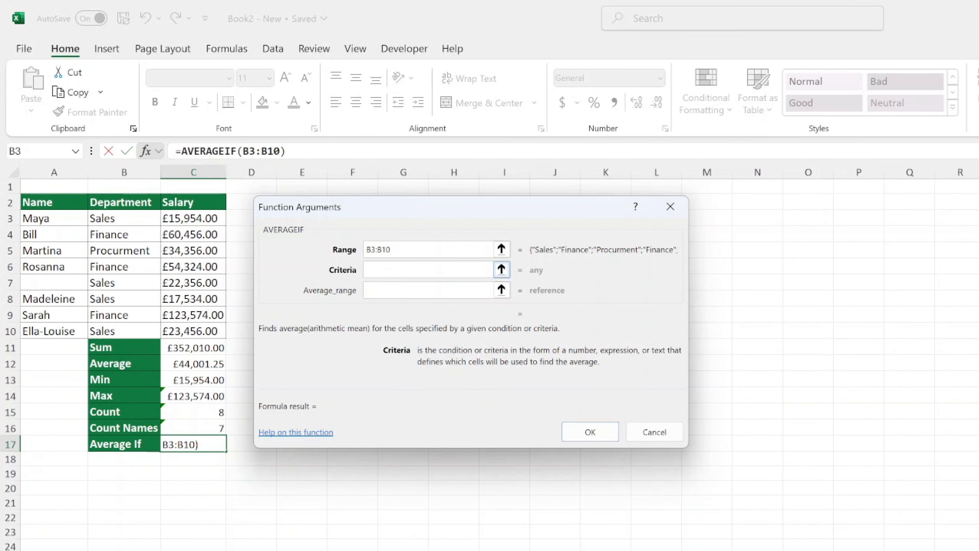
type("Fin")
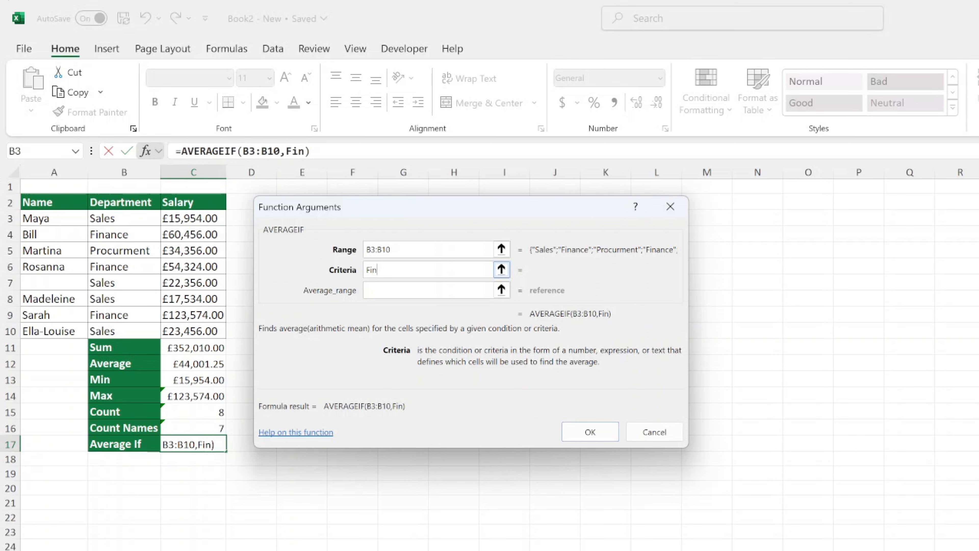
type("ance")
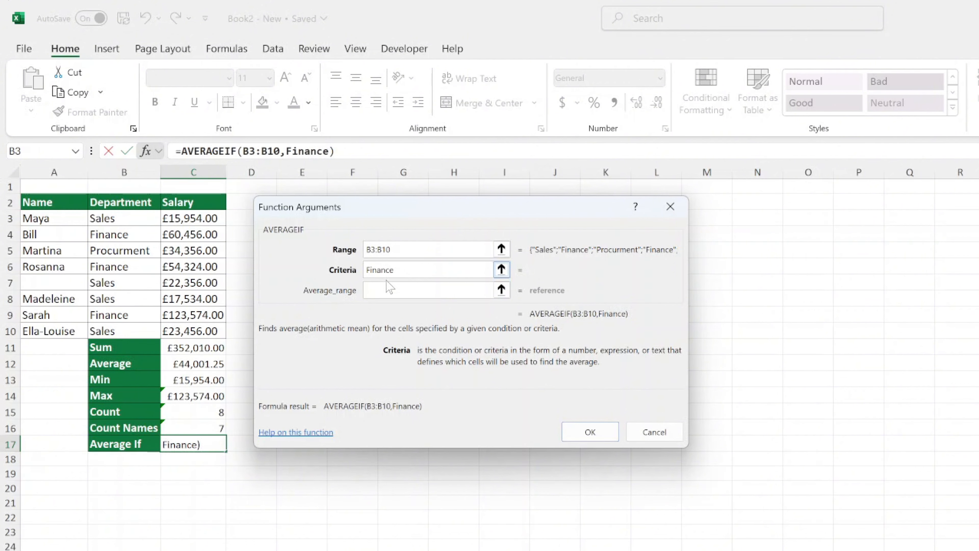
left_click(396, 291)
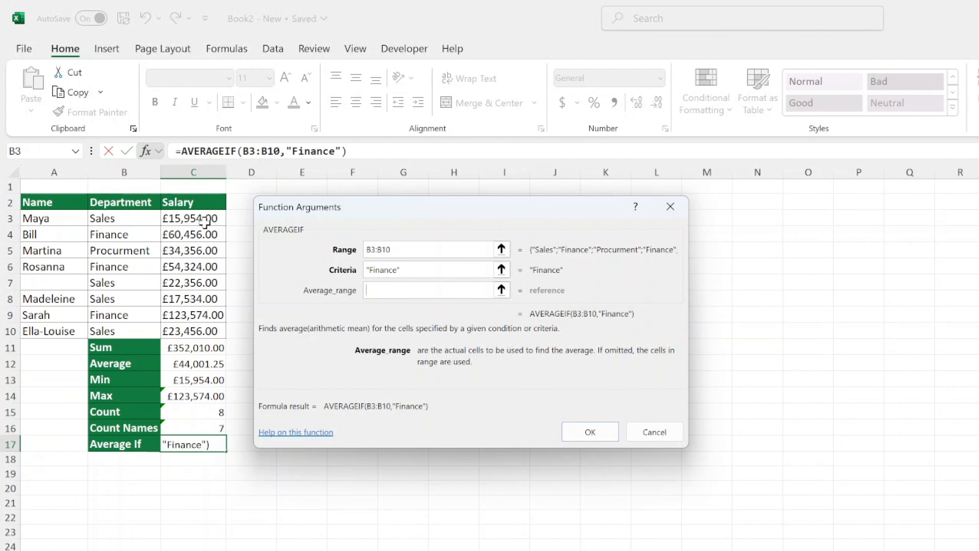
left_click_drag(205, 221, 204, 332)
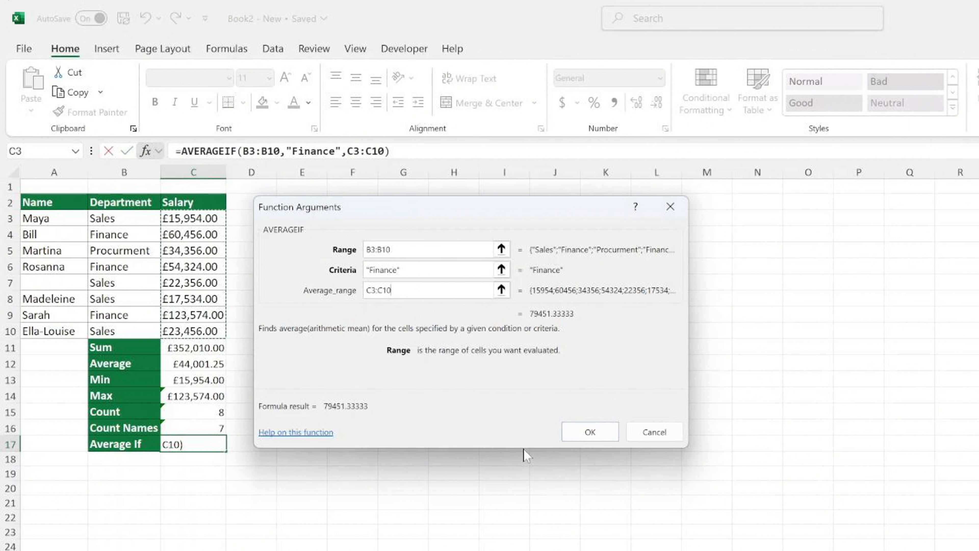
left_click(577, 429)
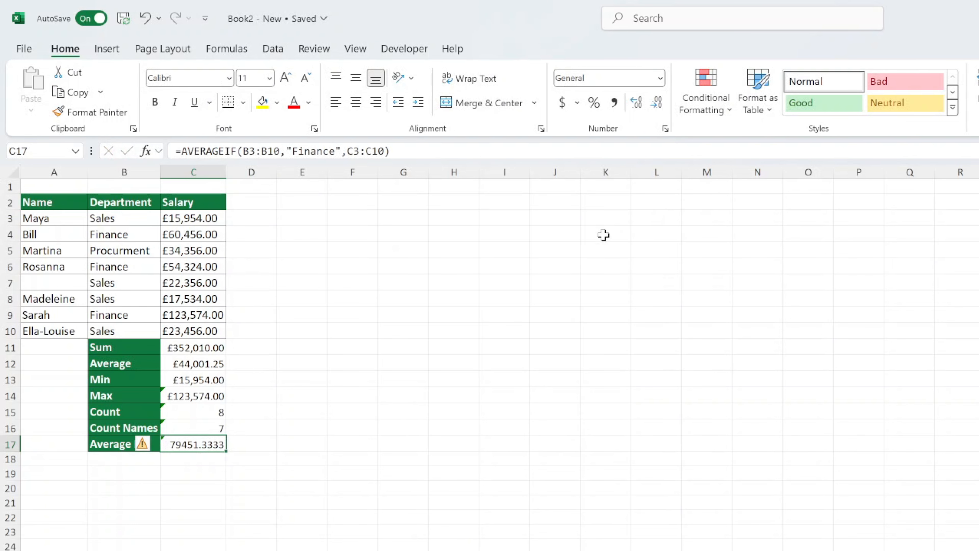
- Format the Average If result in cell C17 with the £ English (United Kingdom) accounting format
left_click(577, 103)
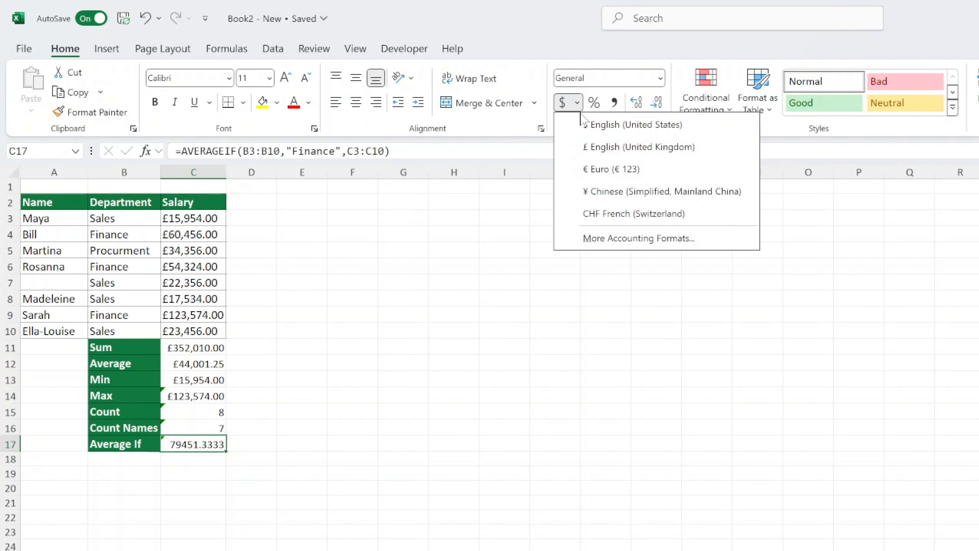
left_click(606, 152)
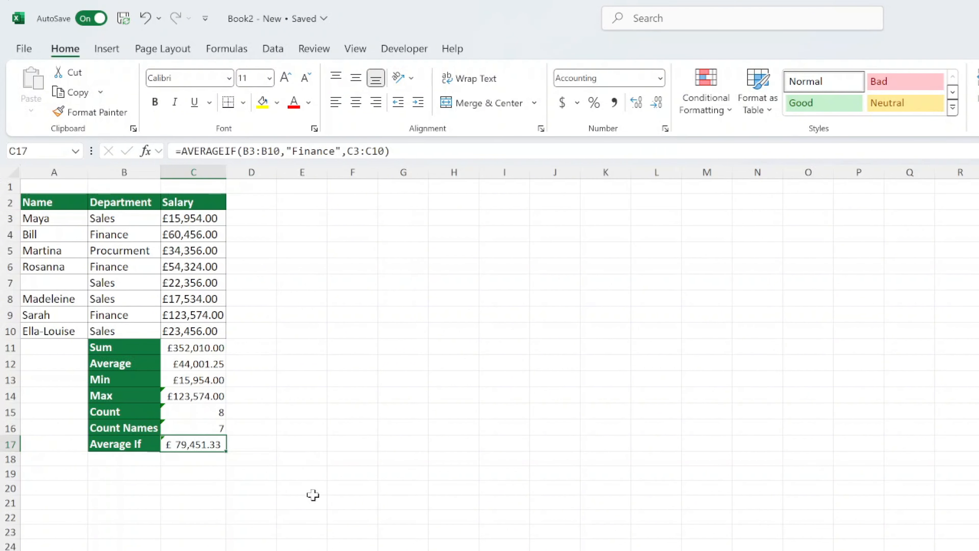
left_click(392, 525)
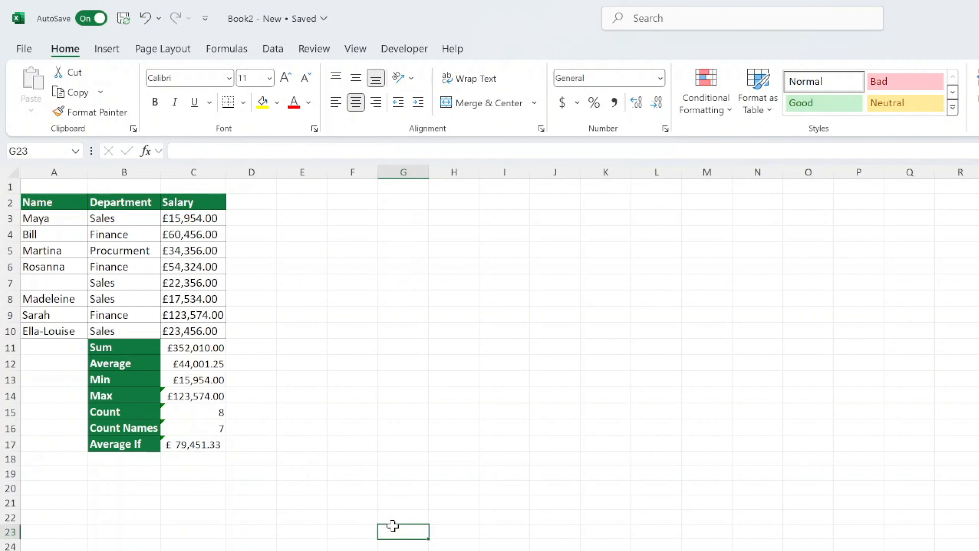